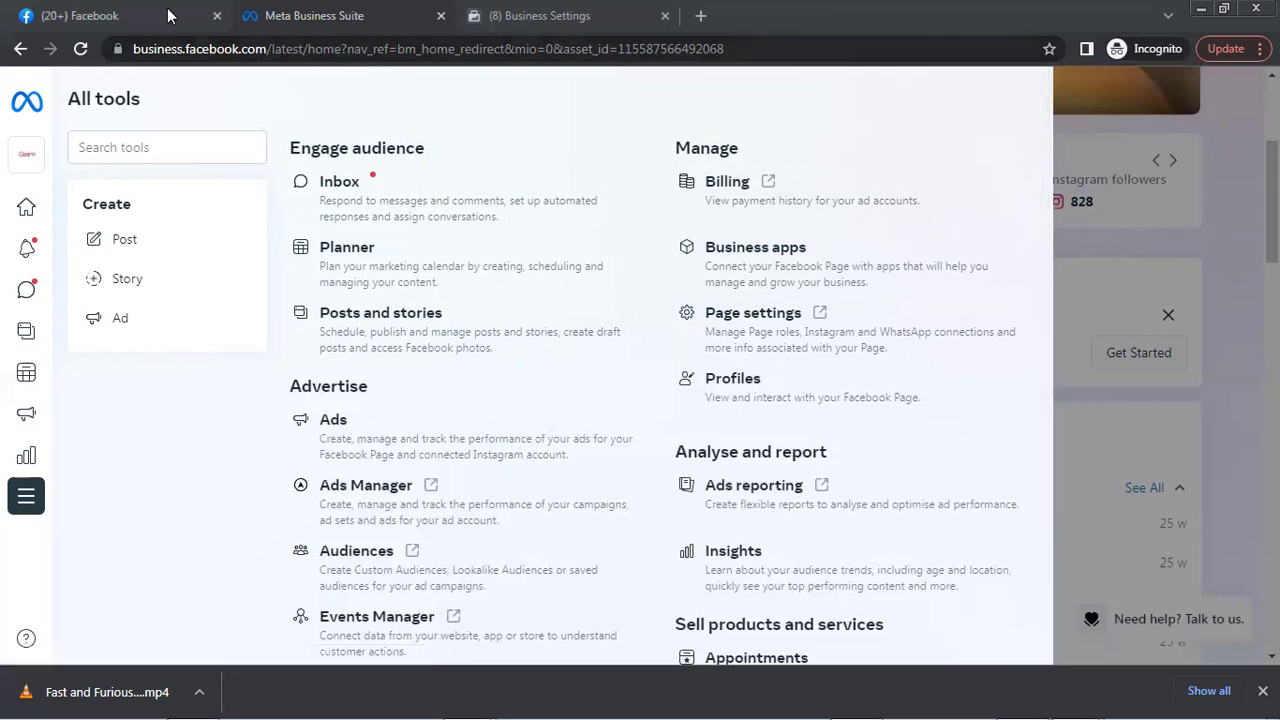
- Move between All tools, the Business Settings tab and browser history to reach Billing's Payment activity
left_click(295, 52)
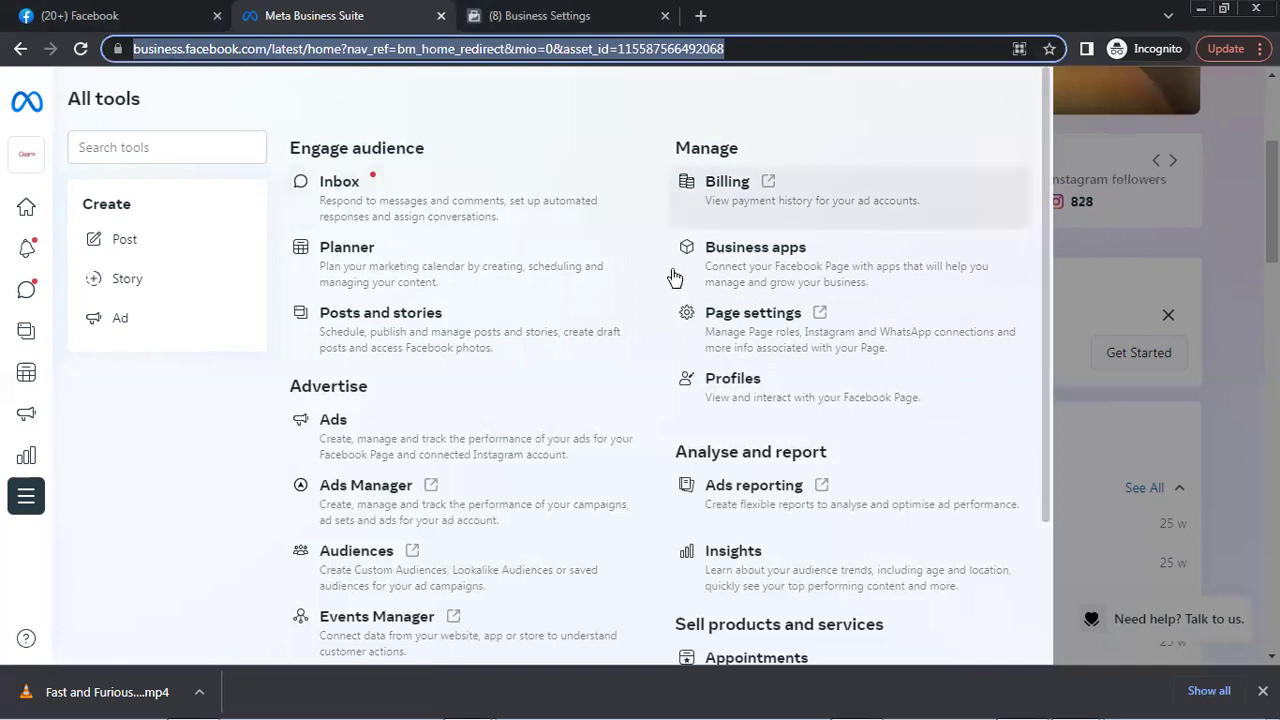
left_click(1194, 290)
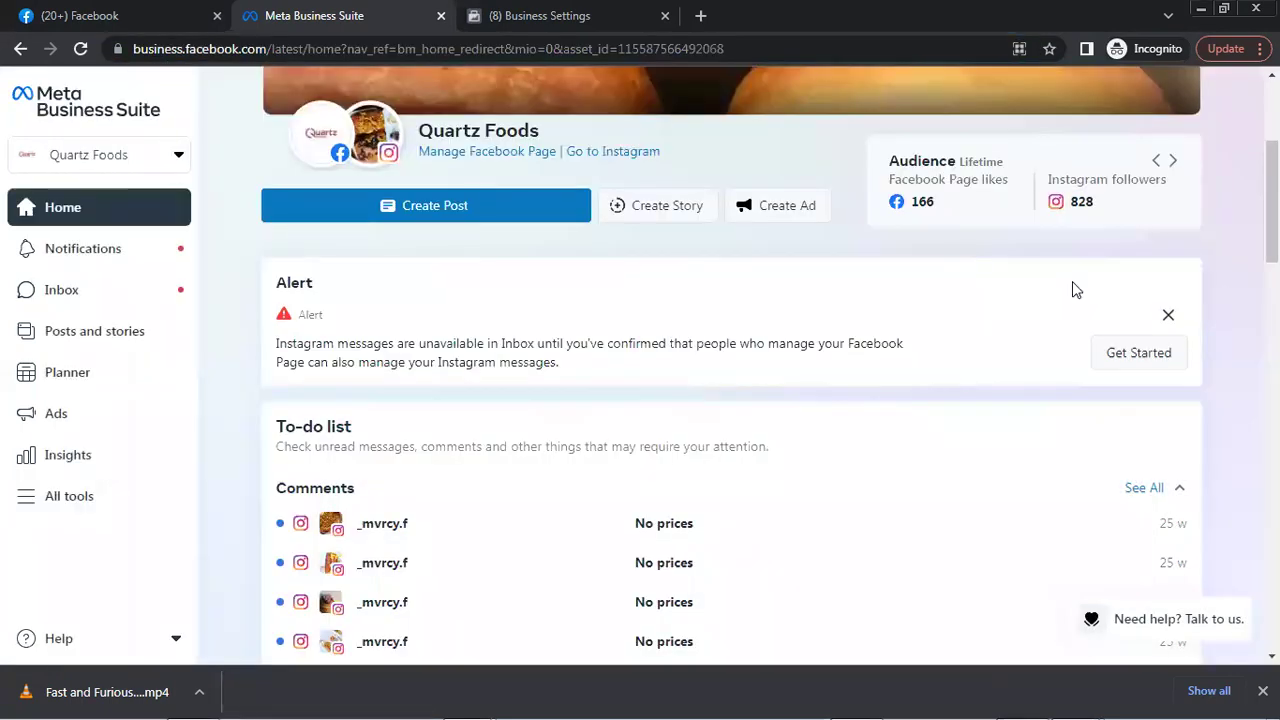
left_click(77, 494)
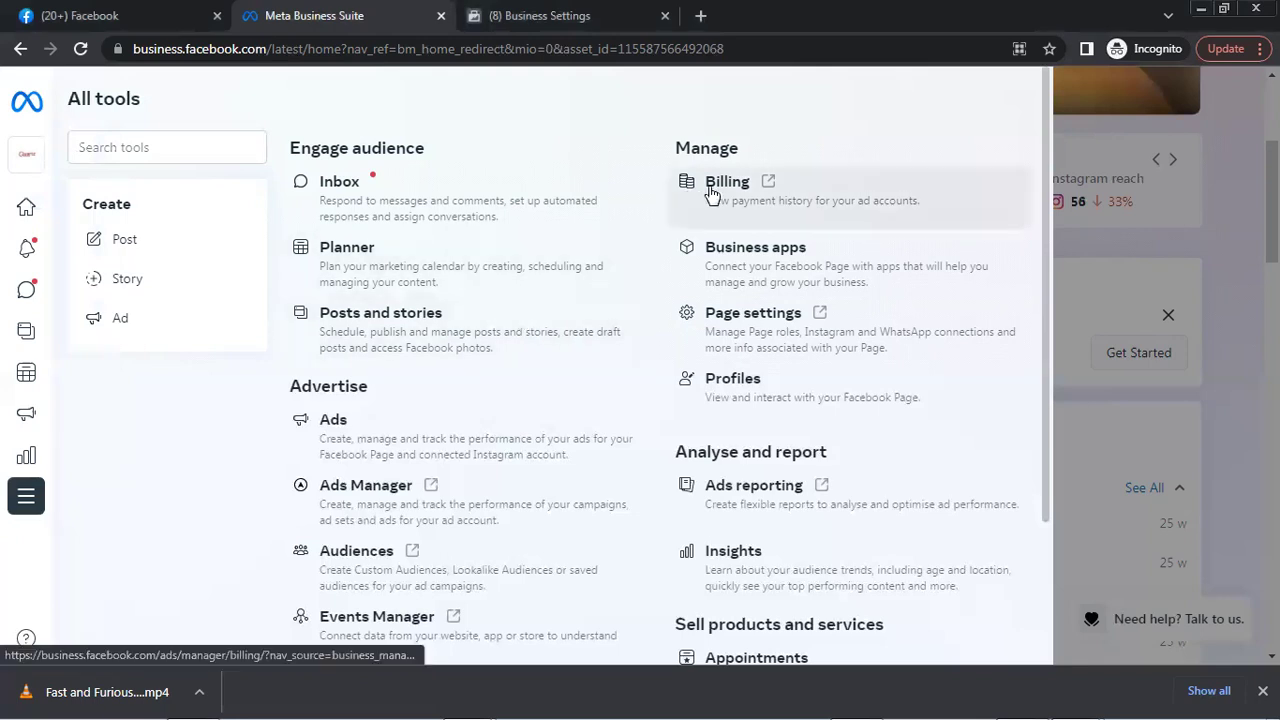
left_click(557, 15)
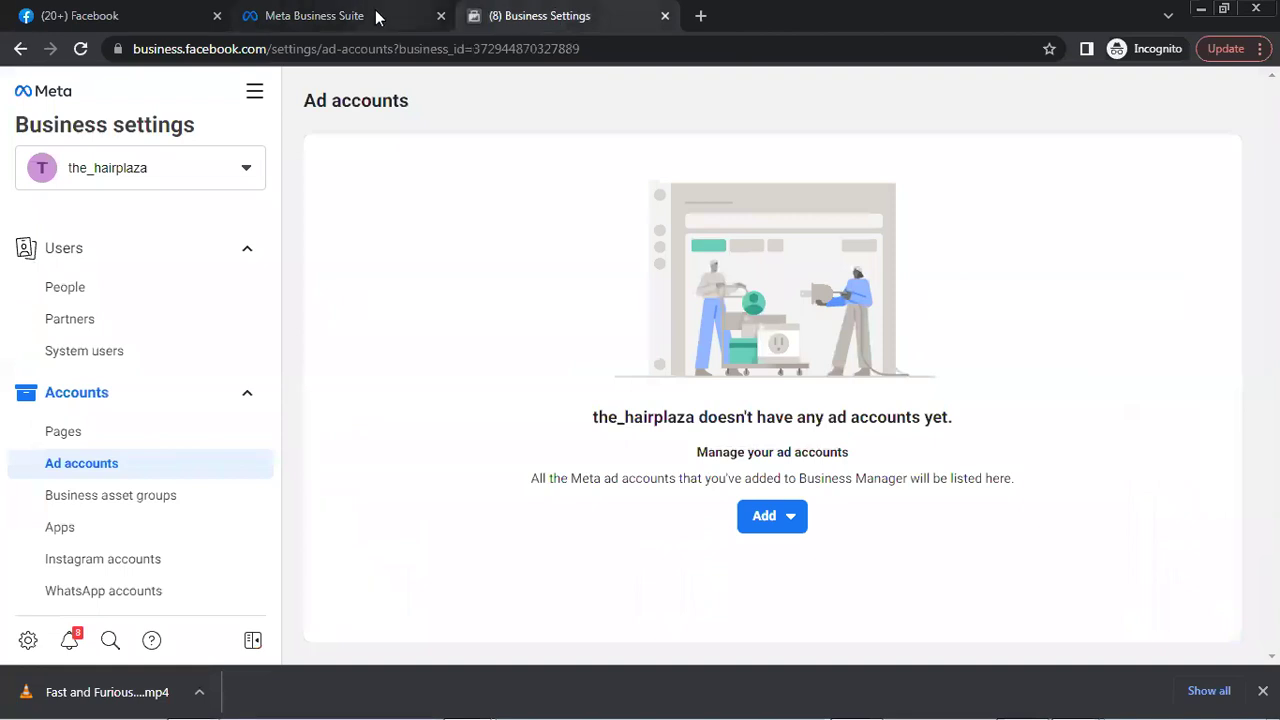
left_click(22, 49)
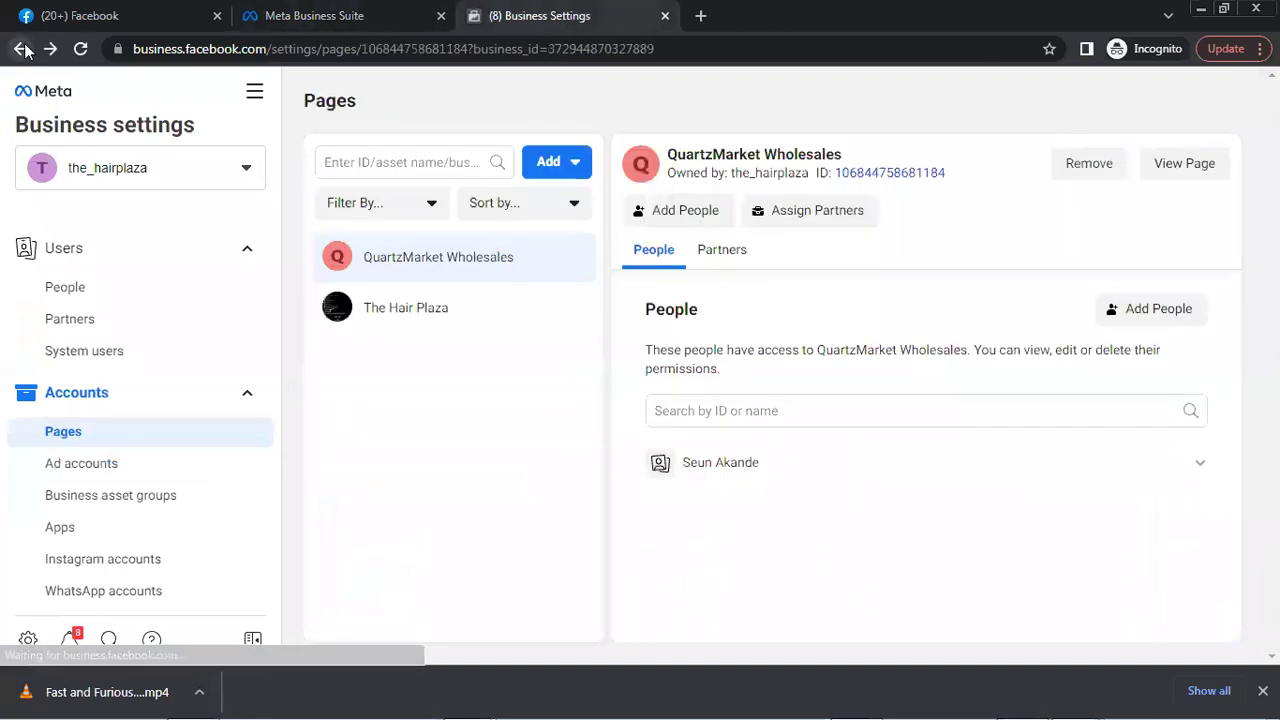
left_click(22, 49)
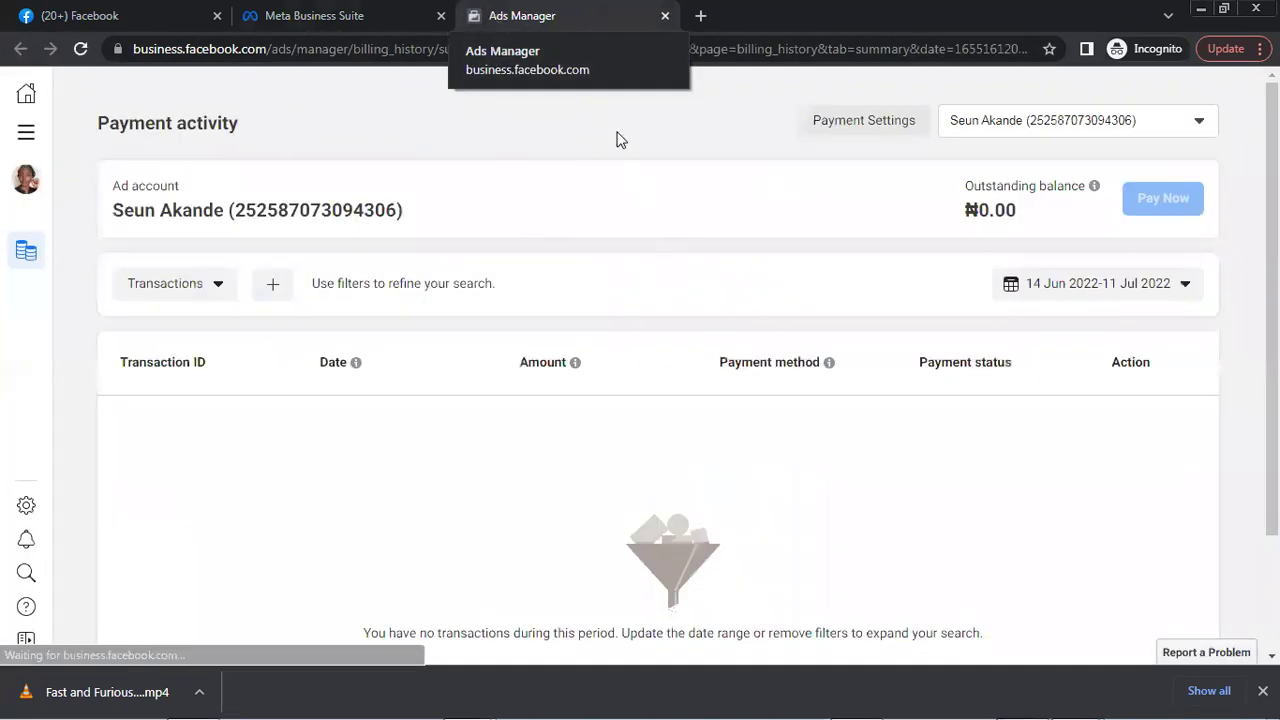
- Open Business Settings from All tools, landing on Seun Akande's People page
left_click(27, 140)
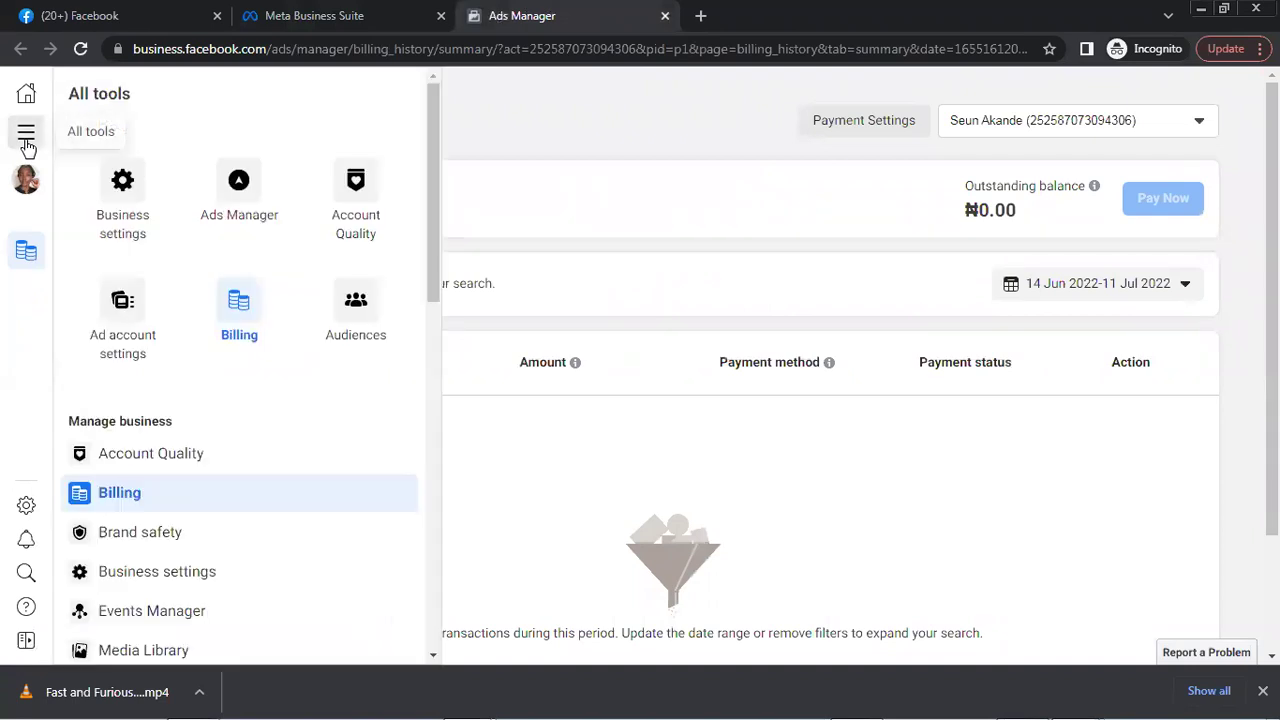
left_click(149, 205)
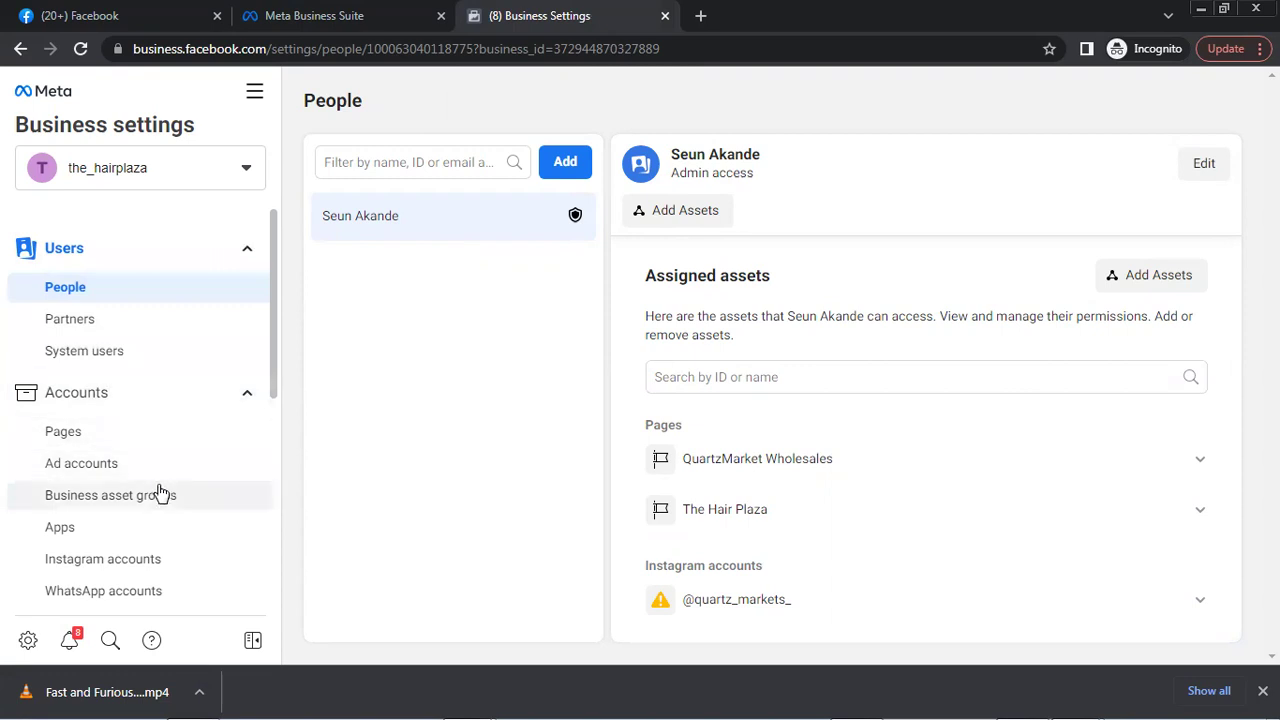
- Review the Pages and Instagram accounts lists, then view the_hairplaza's empty Ad accounts list
left_click(204, 450)
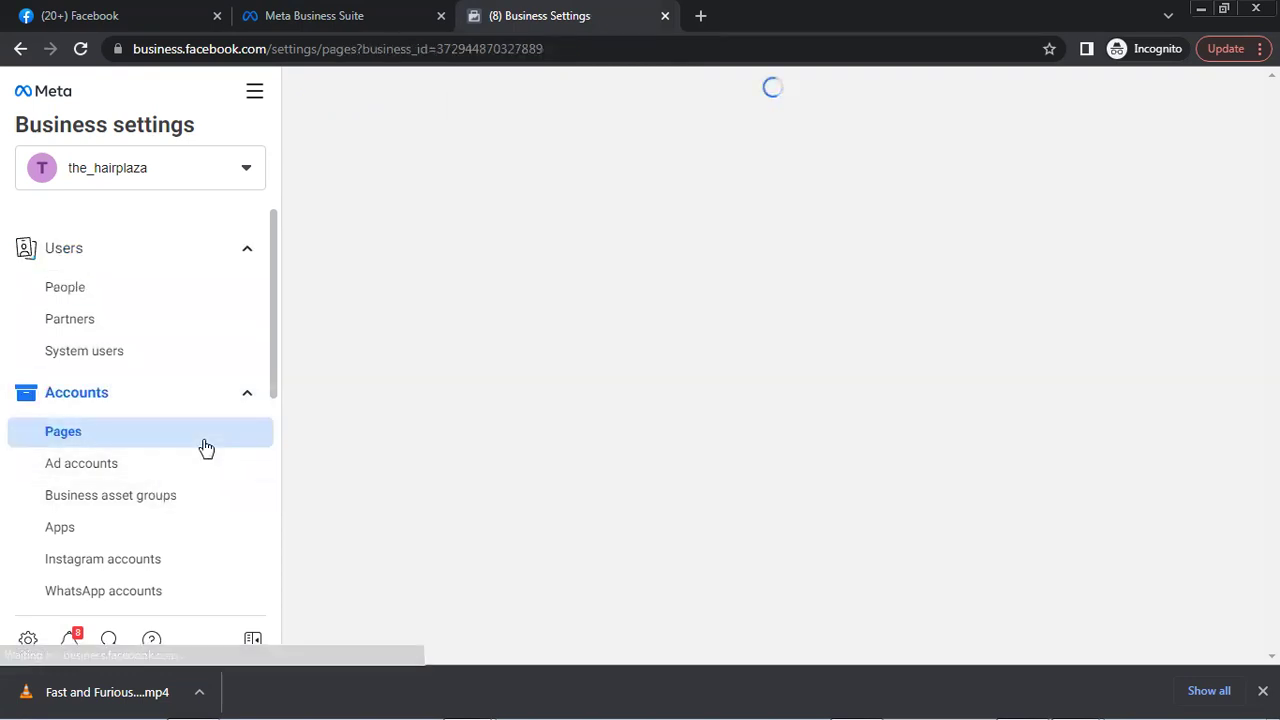
left_click(195, 474)
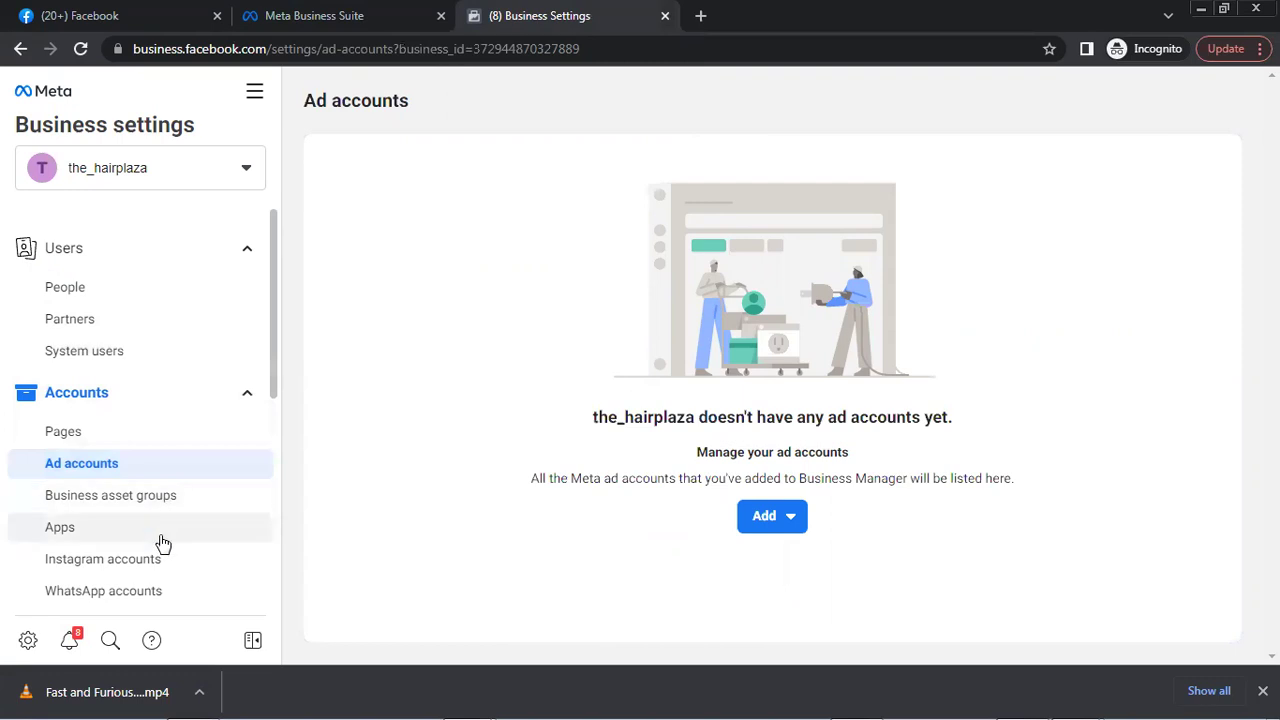
left_click(164, 576)
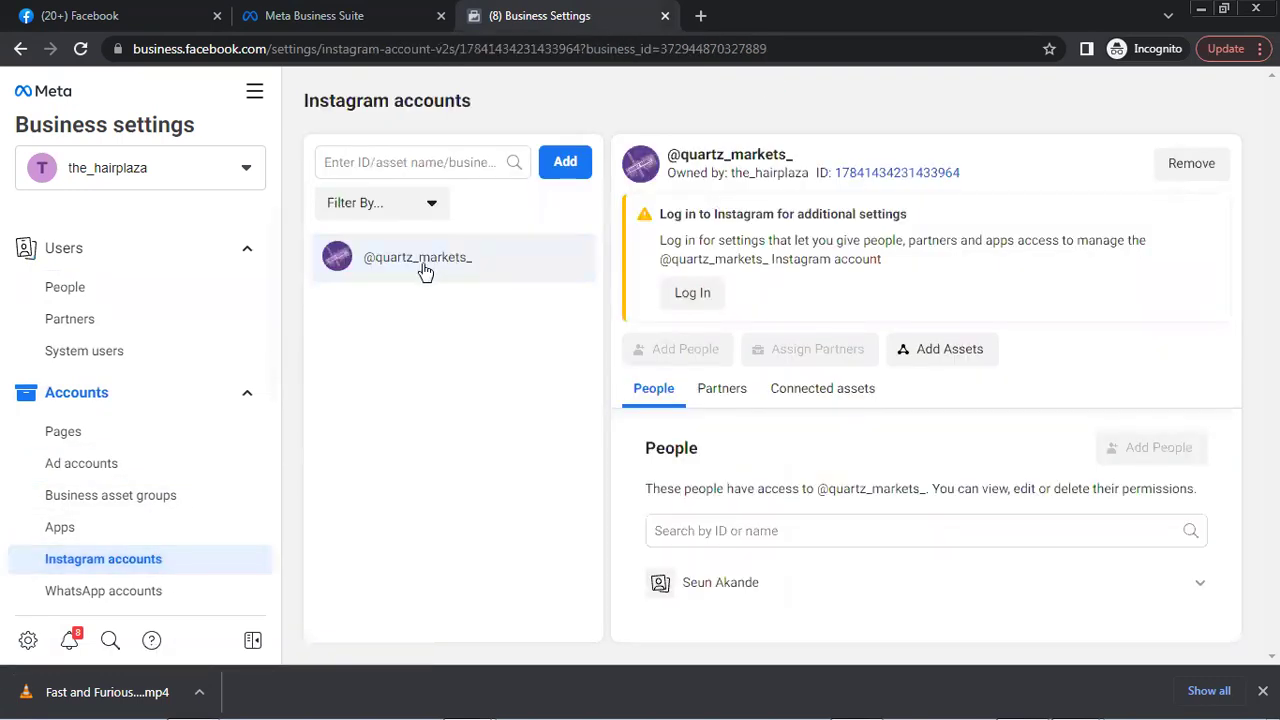
left_click(165, 441)
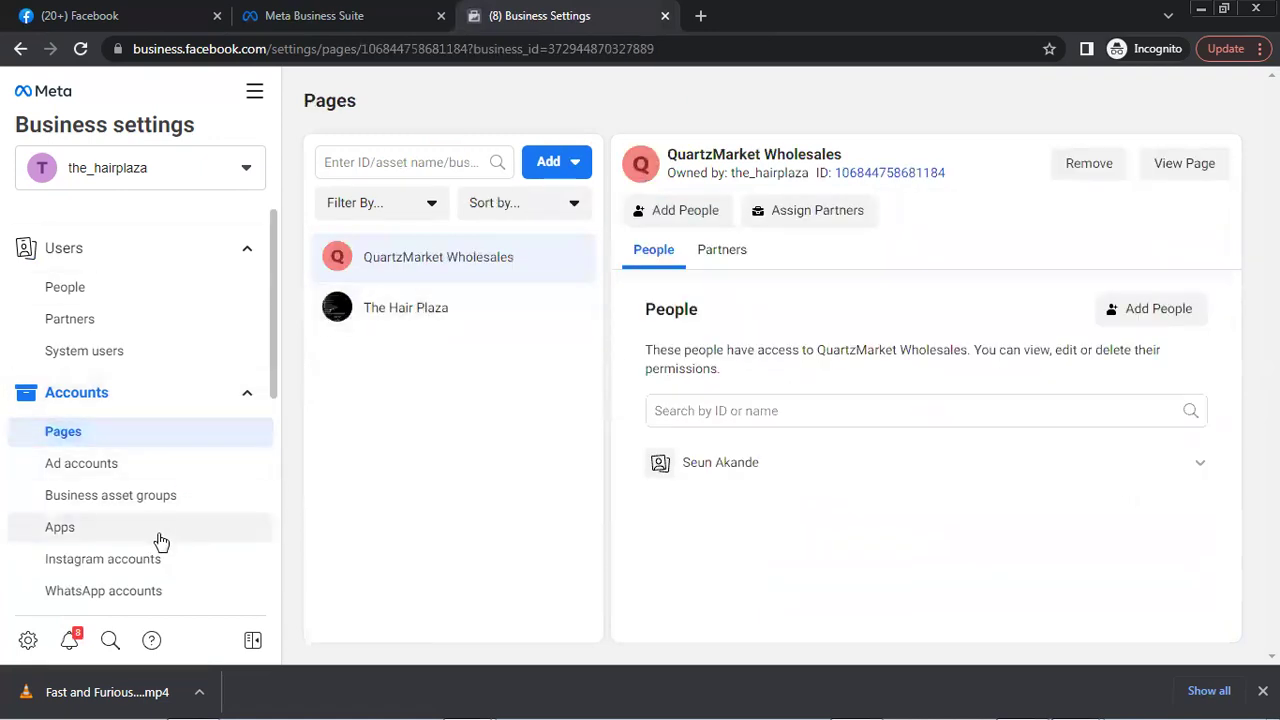
left_click(197, 476)
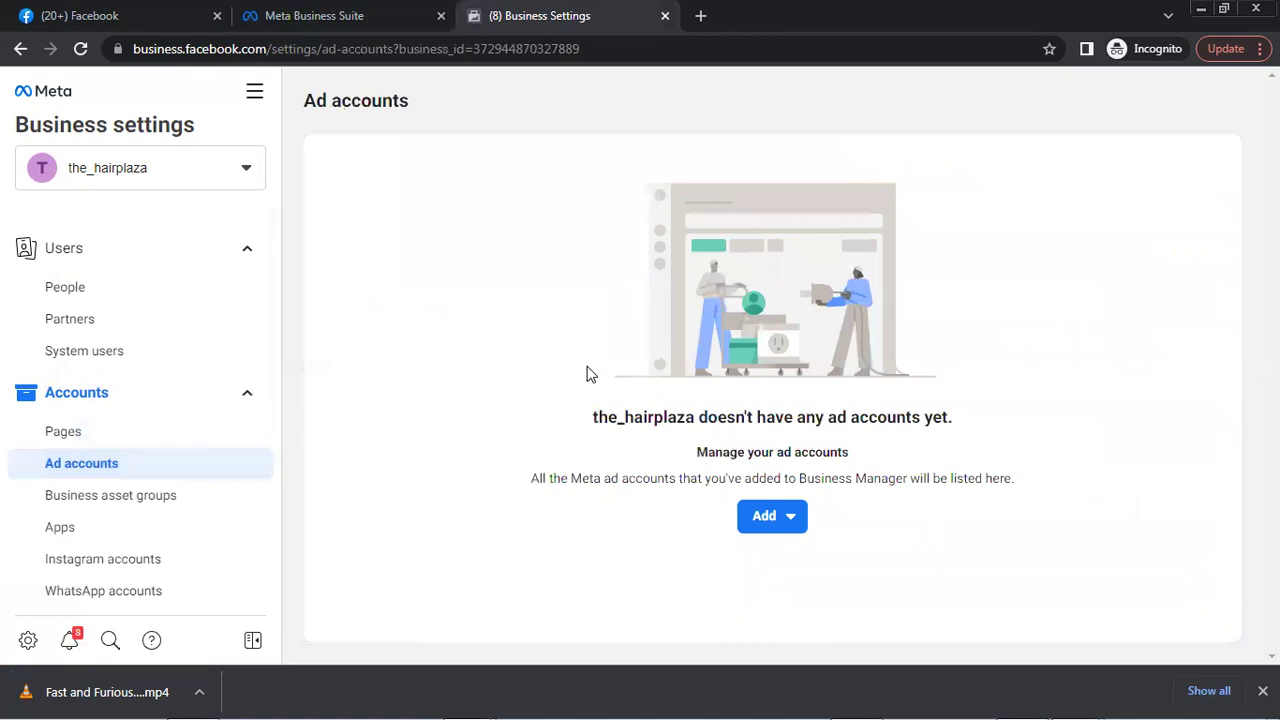
- Start a new ad account and name it 'quarts prepaid'
left_click(780, 531)
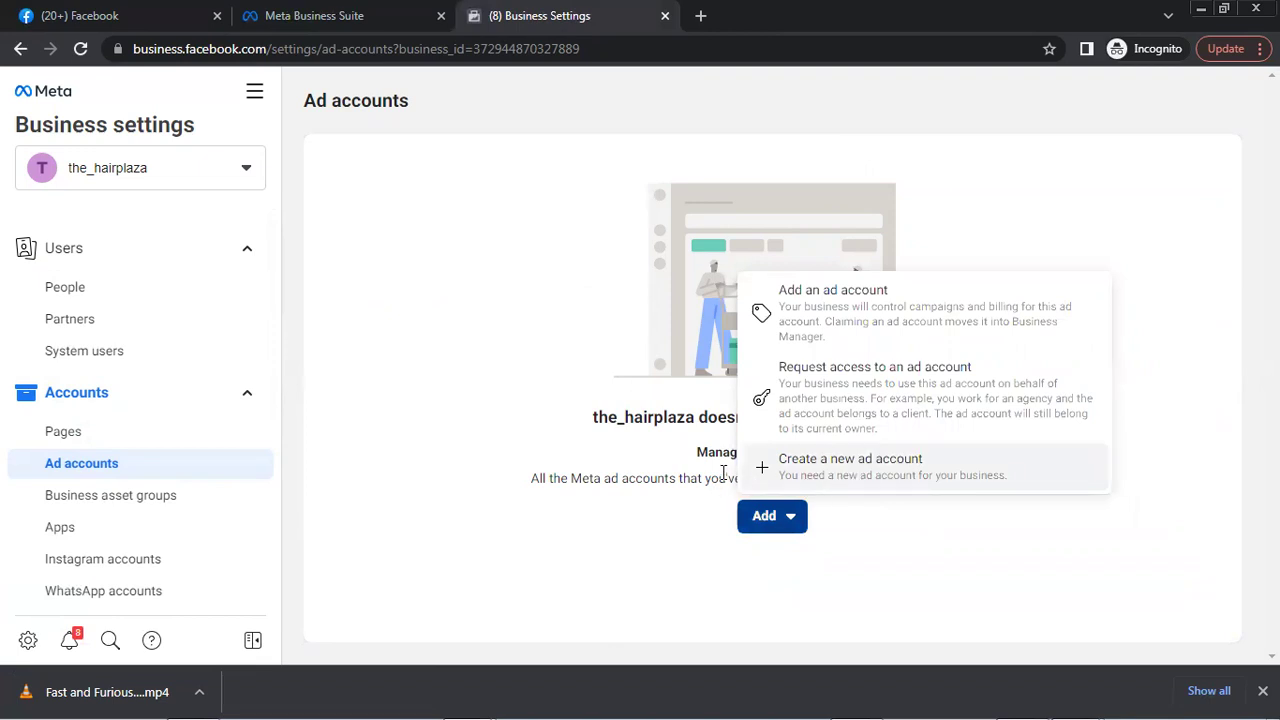
left_click(848, 470)
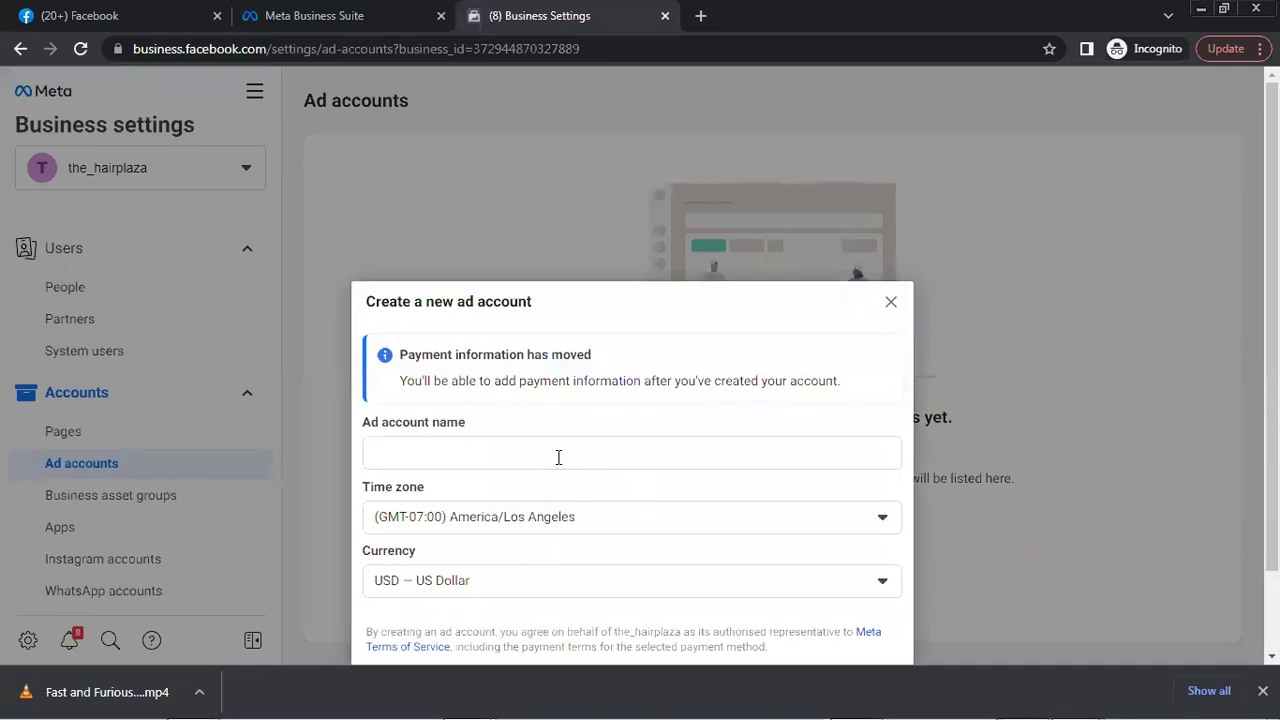
left_click(558, 457)
type("uarts")
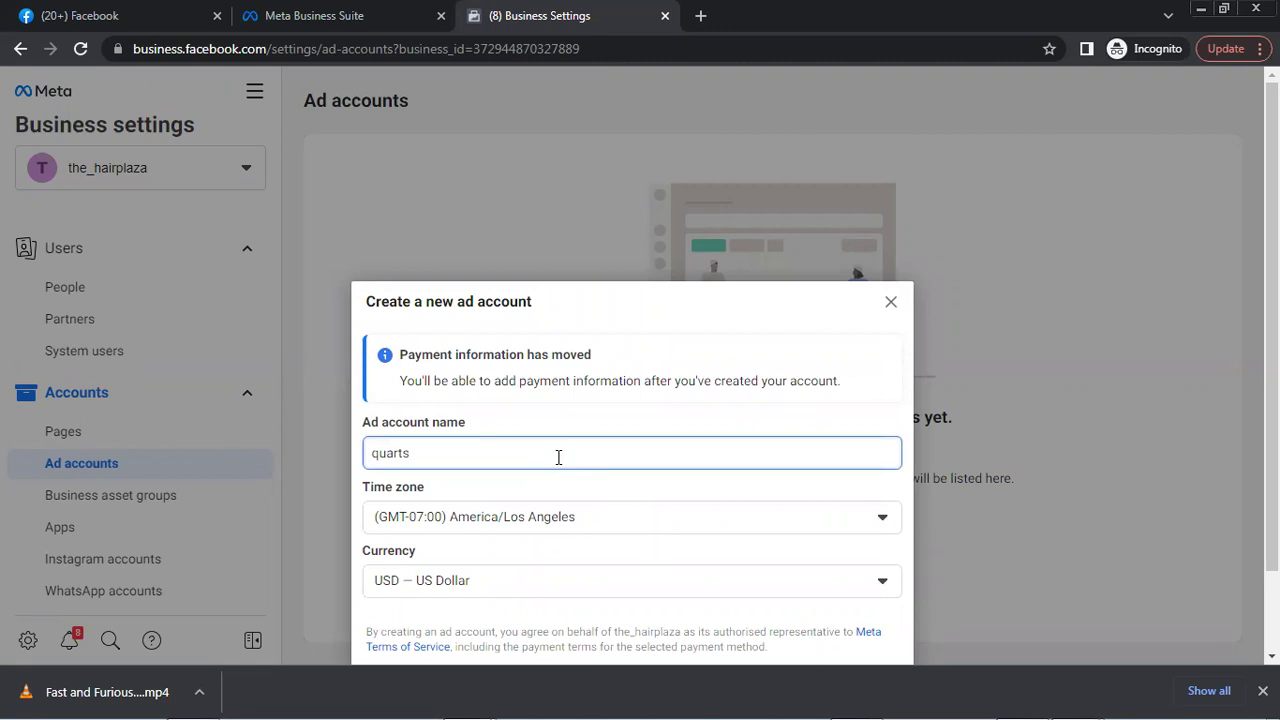
type(" prepaid ad")
- Set the ad account's time zone to (GMT+01:00) Africa/Lagos and currency to Nigerian Naira
left_click(712, 529)
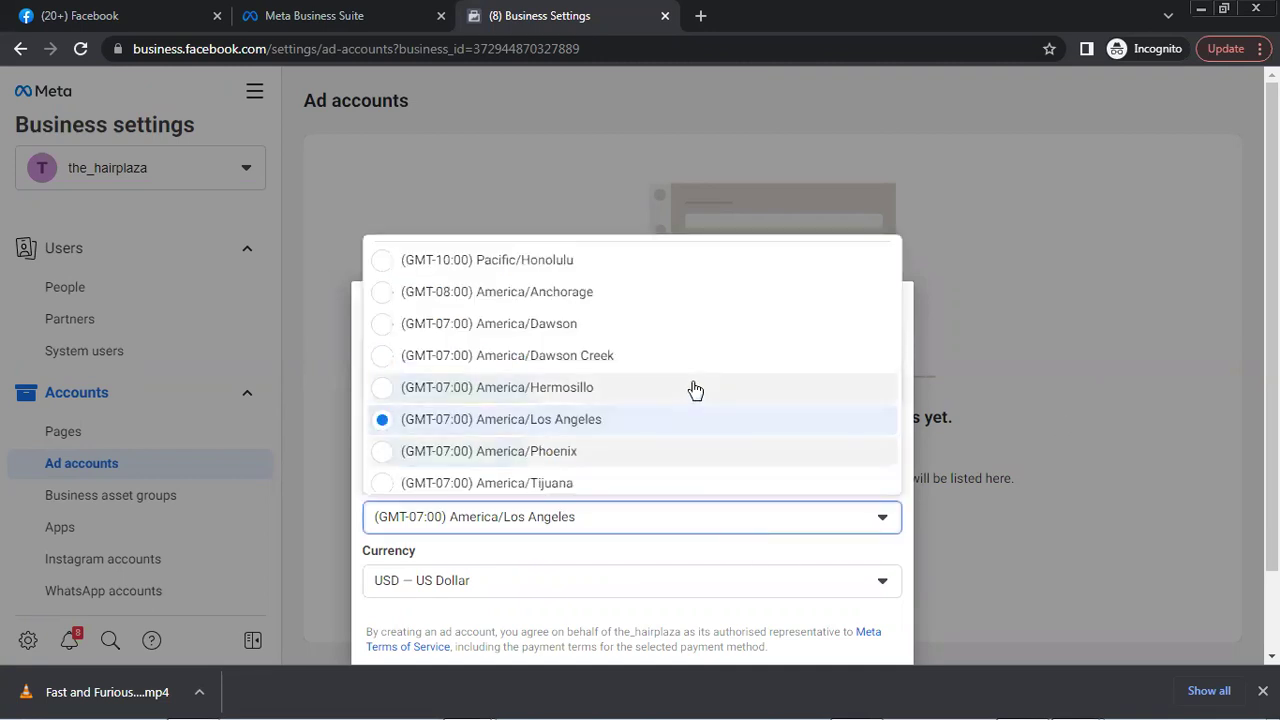
scroll(695, 389, "down", 3)
scroll(695, 389, "down", 3)
scroll(695, 389, "down", 3)
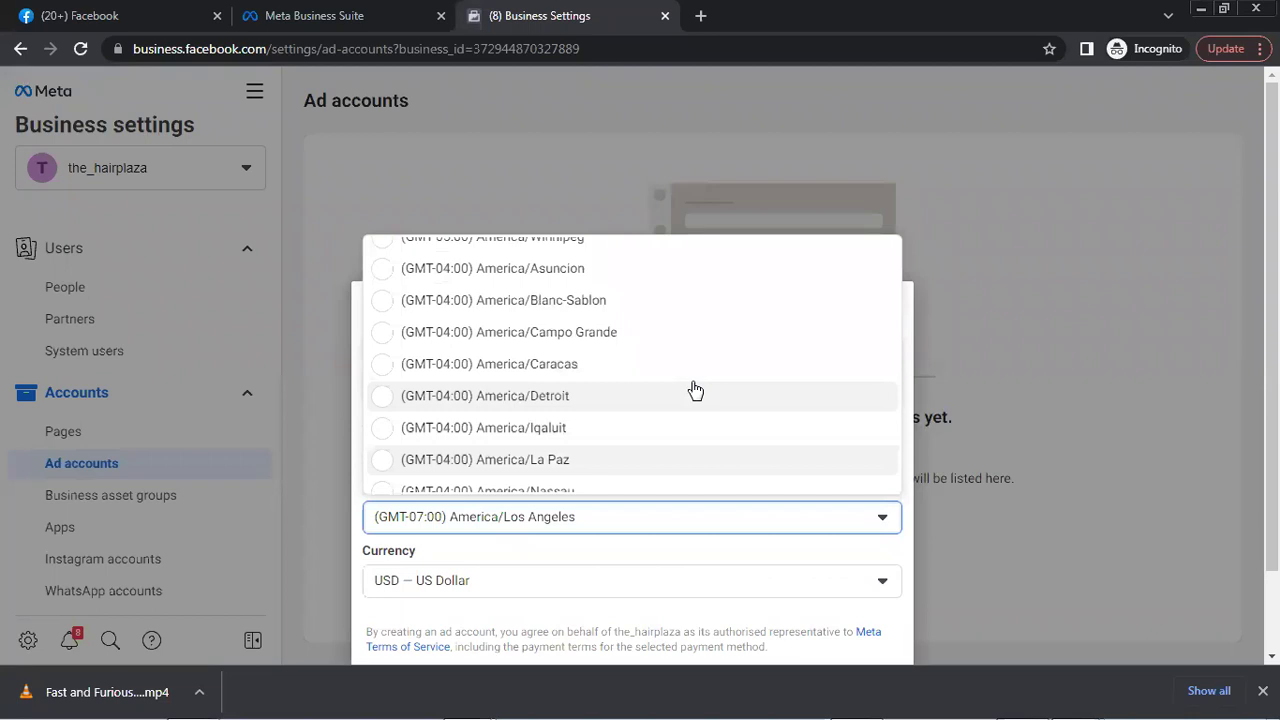
scroll(695, 389, "down", 3)
scroll(695, 389, "down", 3)
scroll(695, 389, "down", 3)
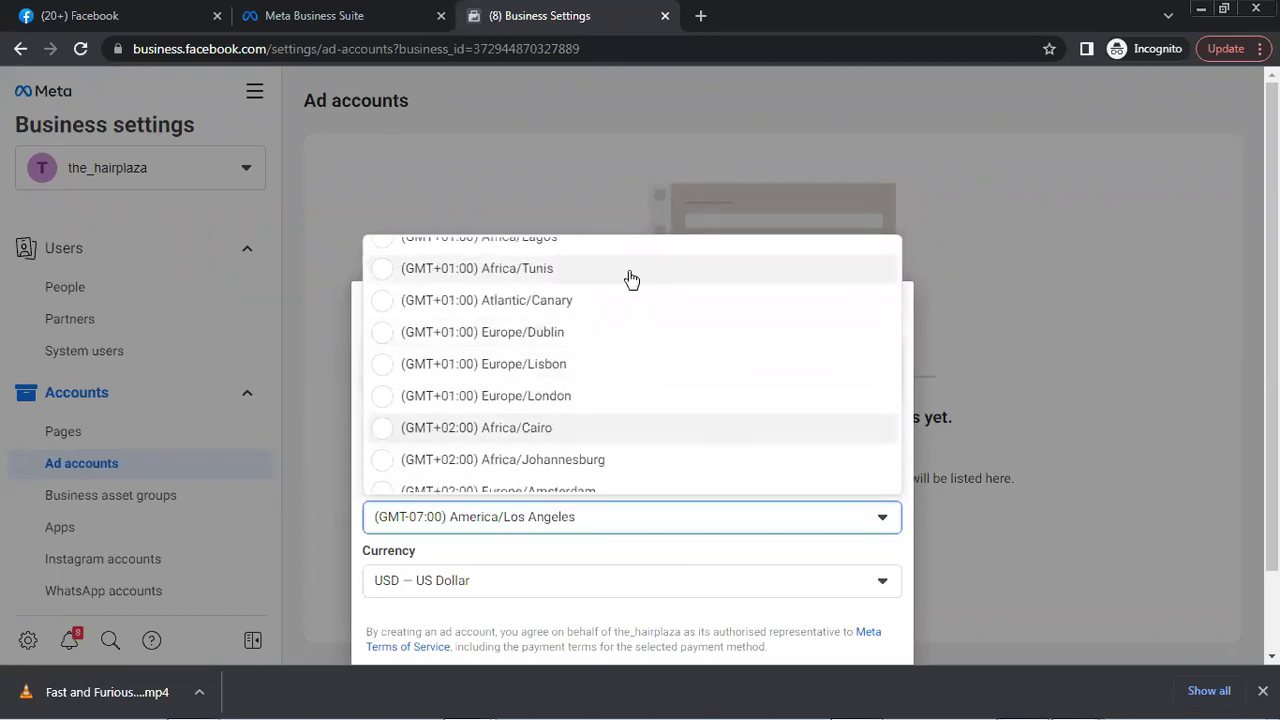
left_click(621, 248)
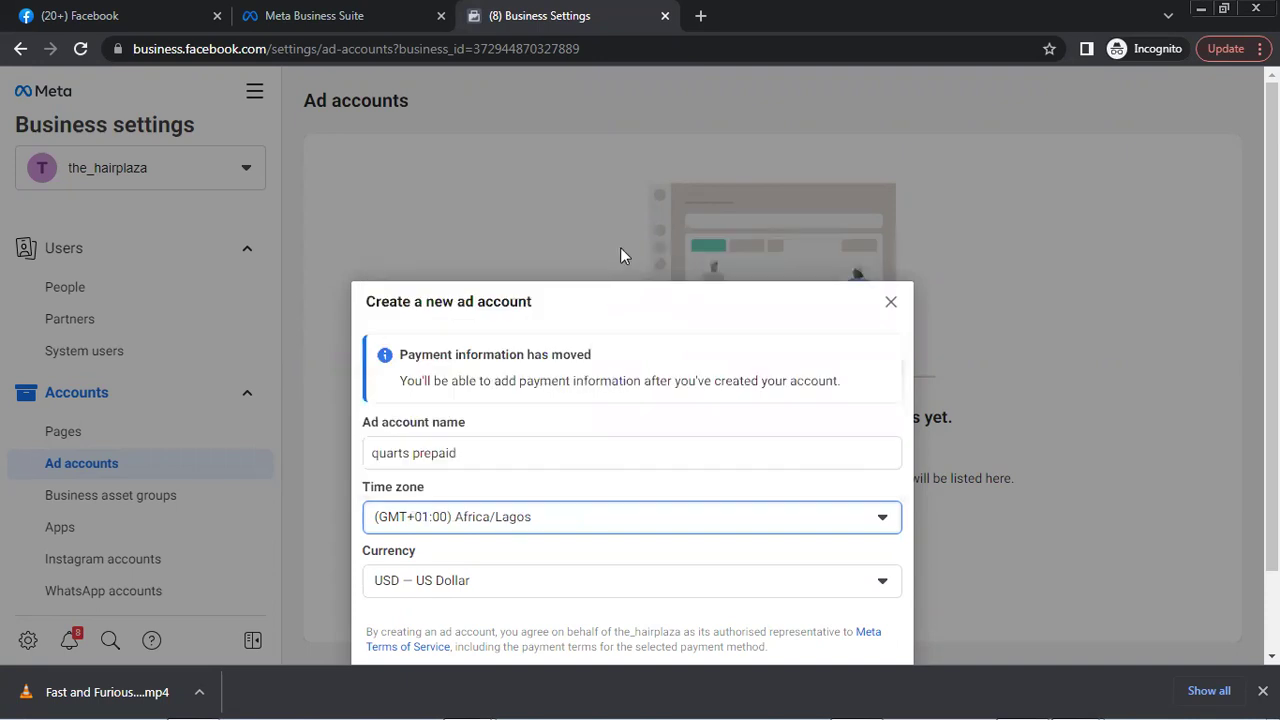
left_click(549, 582)
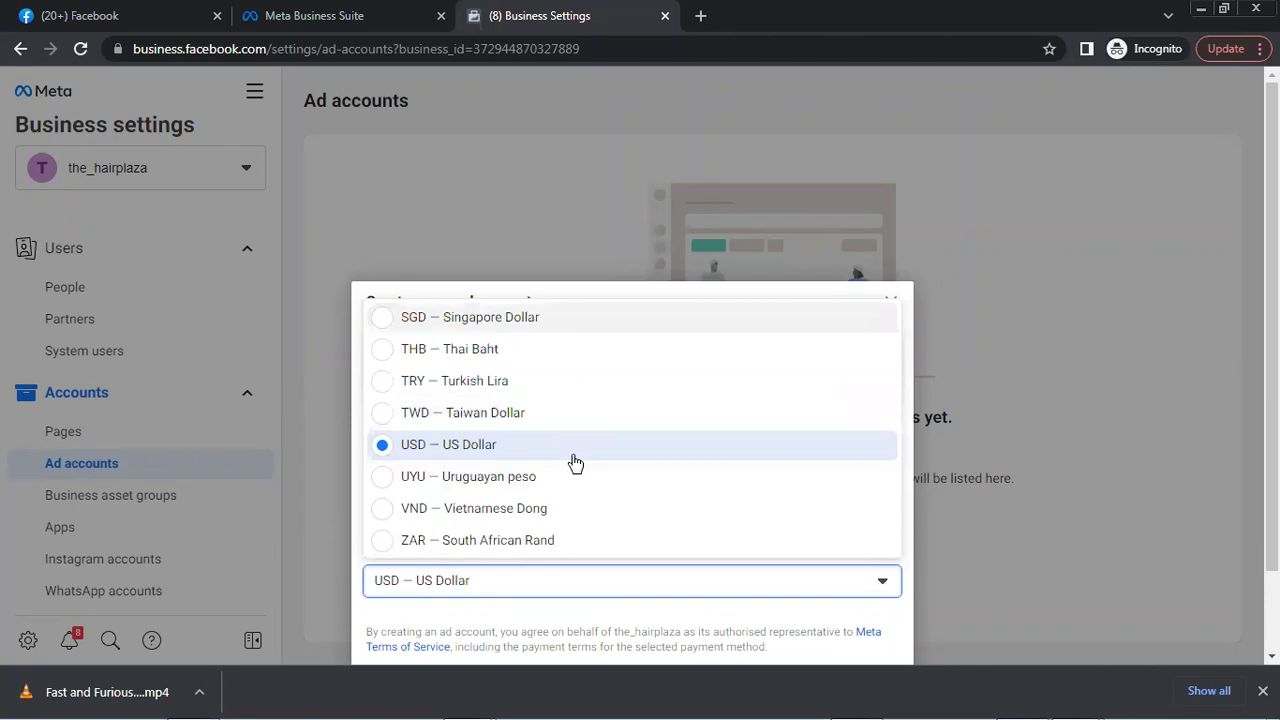
scroll(575, 462, "up", 2)
scroll(575, 462, "up", 1)
scroll(575, 462, "up", 2)
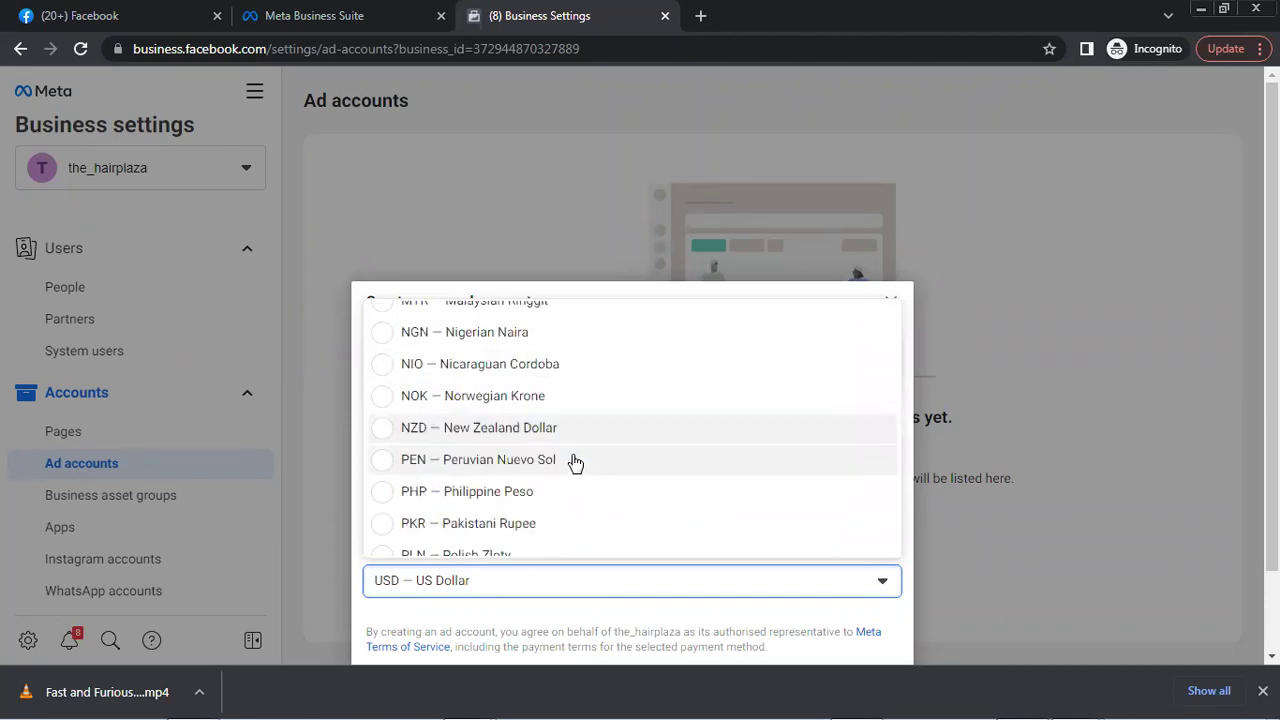
left_click(575, 334)
scroll(836, 478, "down", 1)
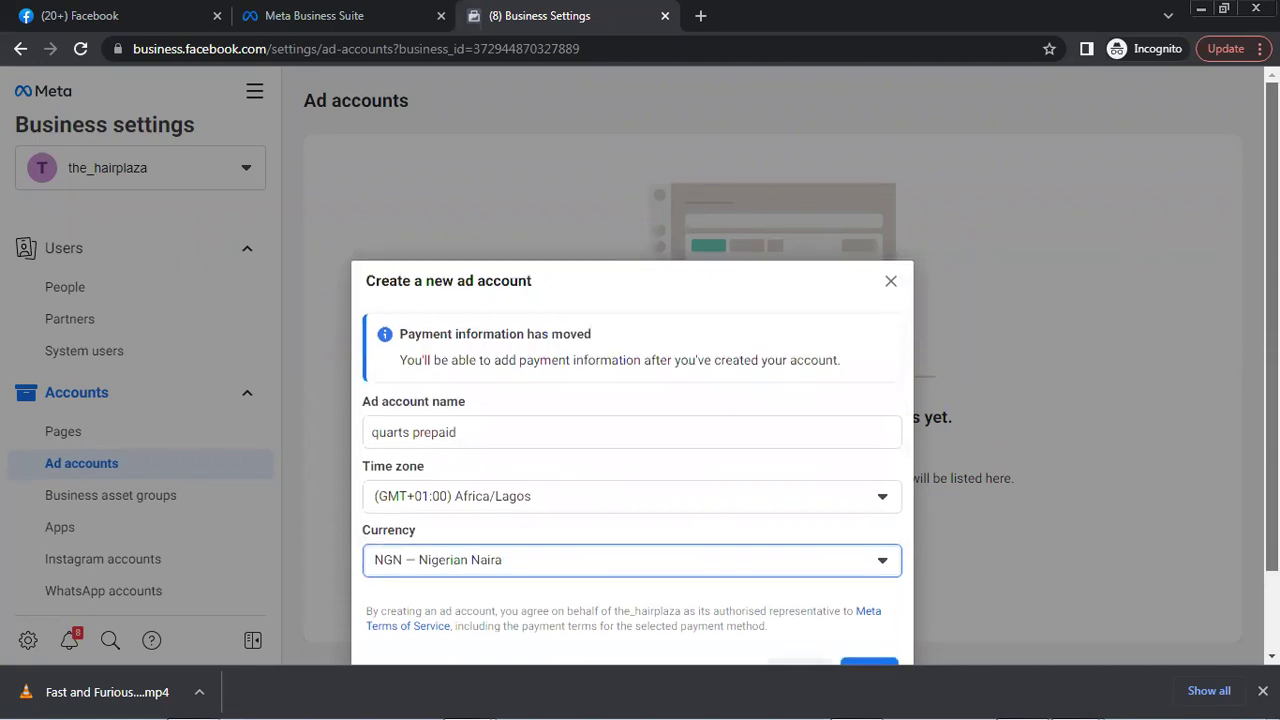
- Mark the ad account as for my business and create it
left_click(862, 612)
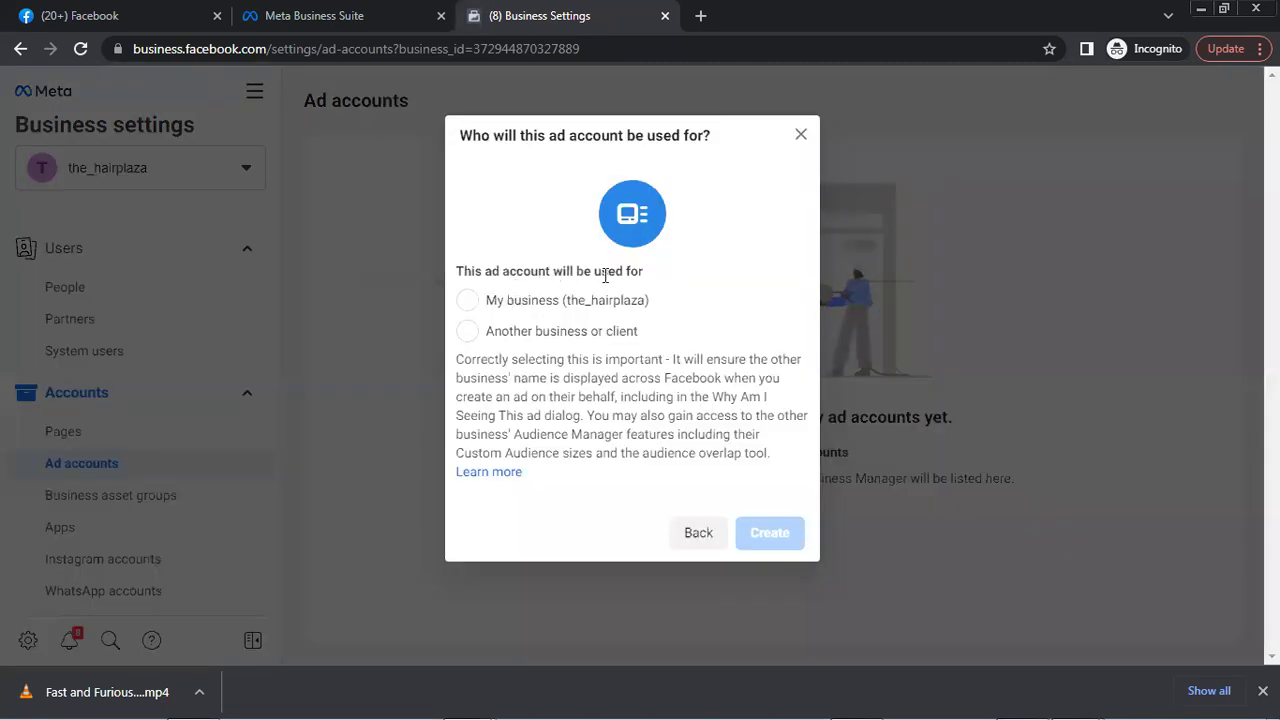
left_click(543, 309)
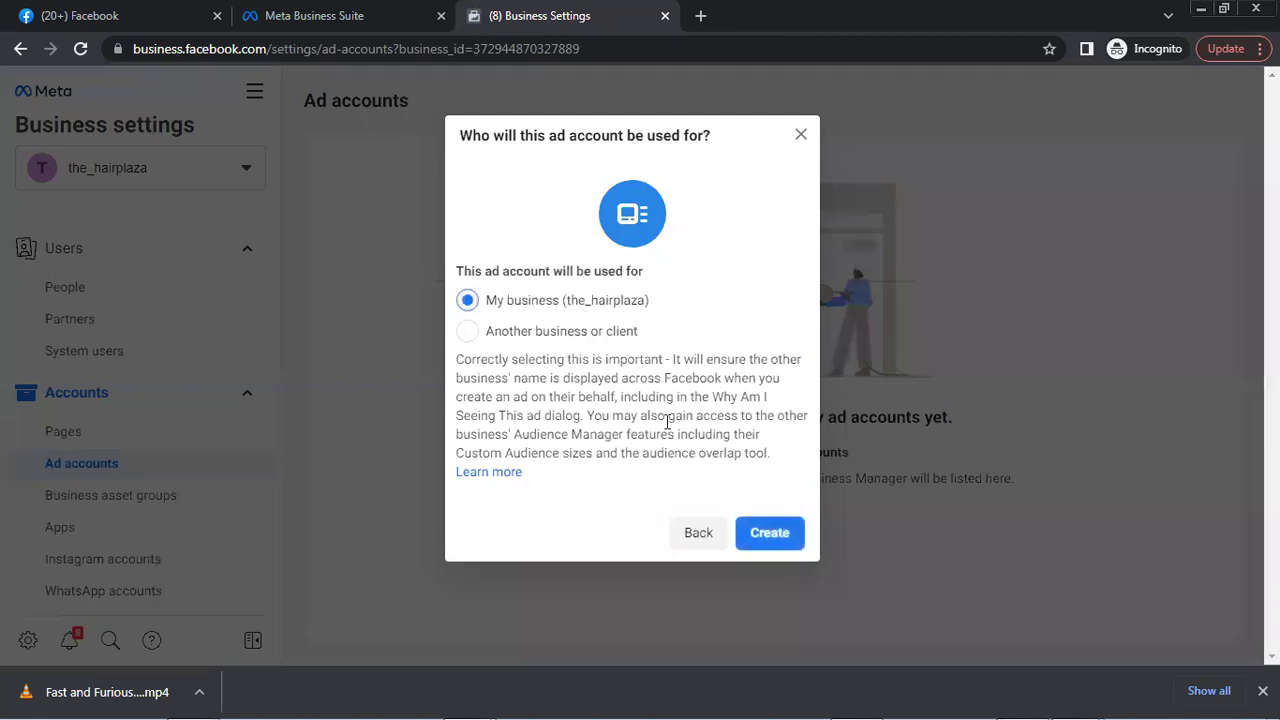
left_click(783, 534)
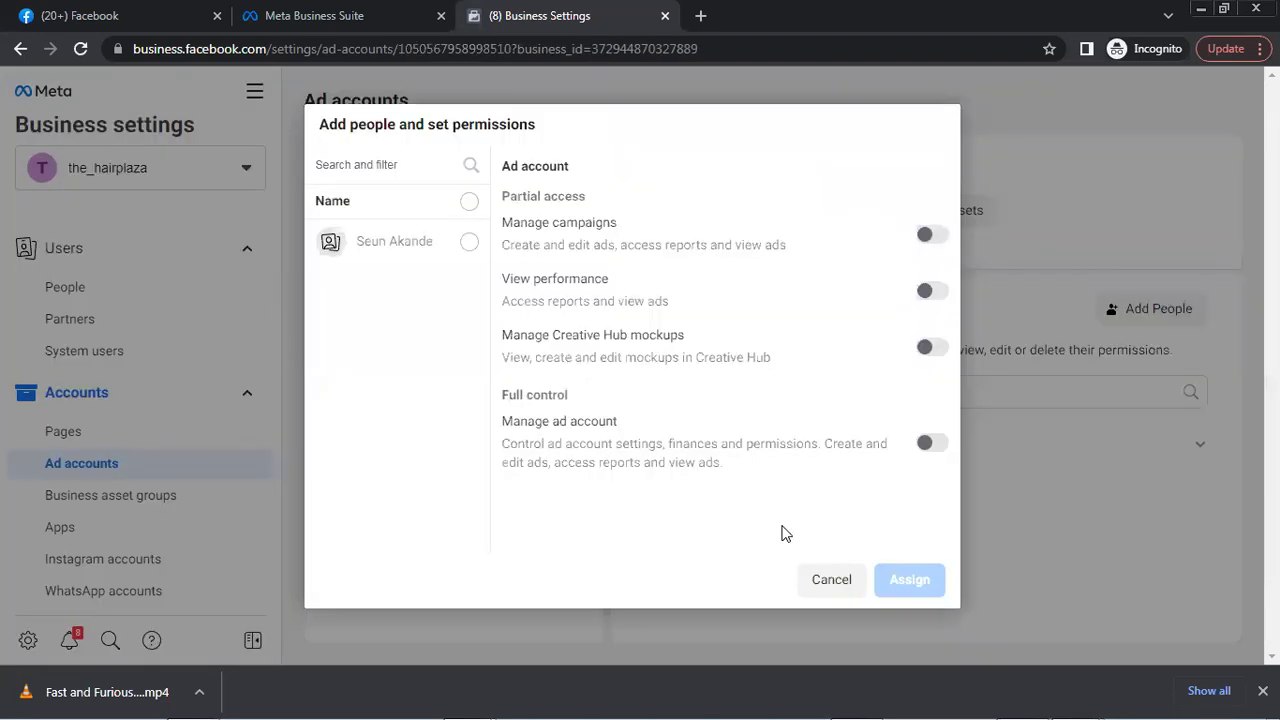
left_click(473, 246)
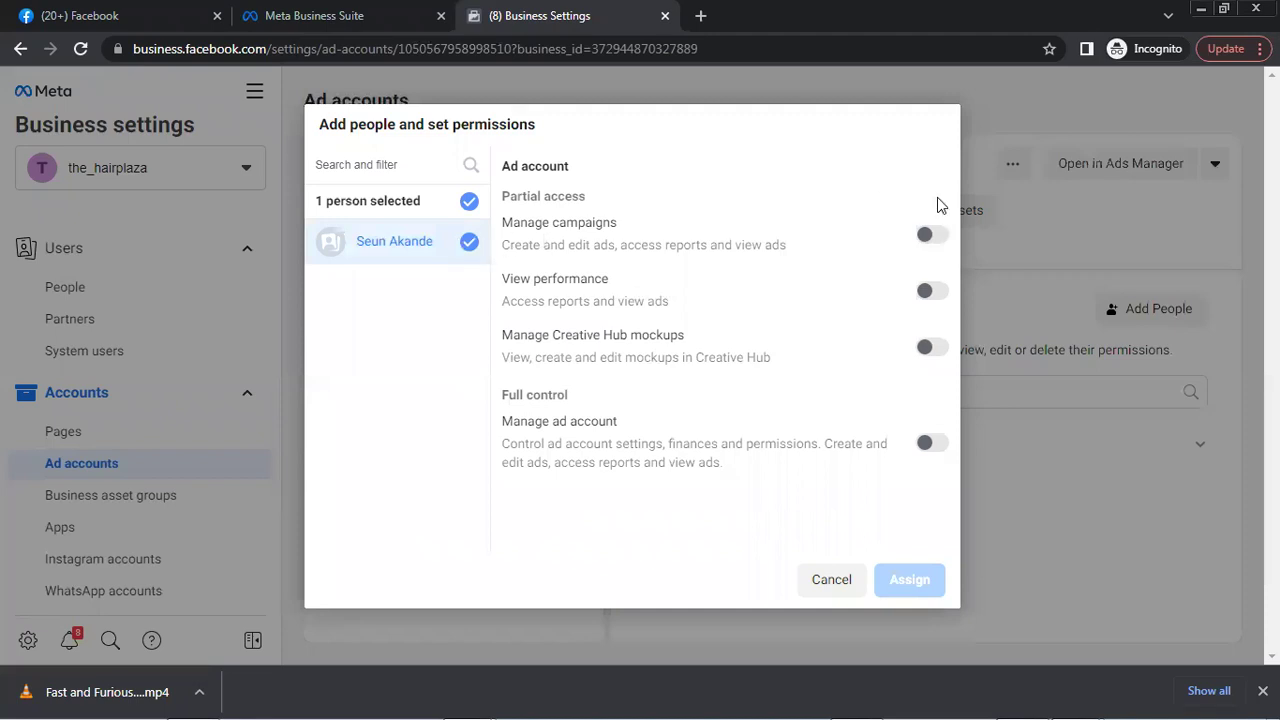
left_click(930, 234)
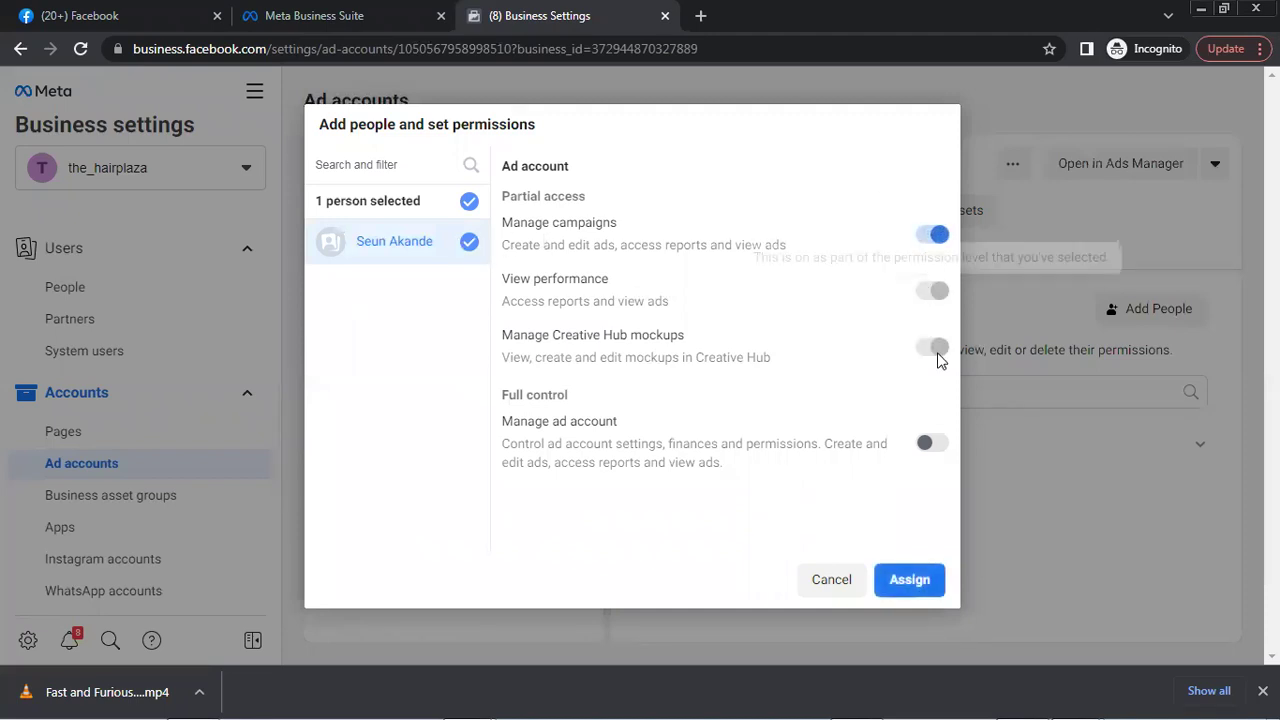
left_click(932, 444)
left_click(909, 580)
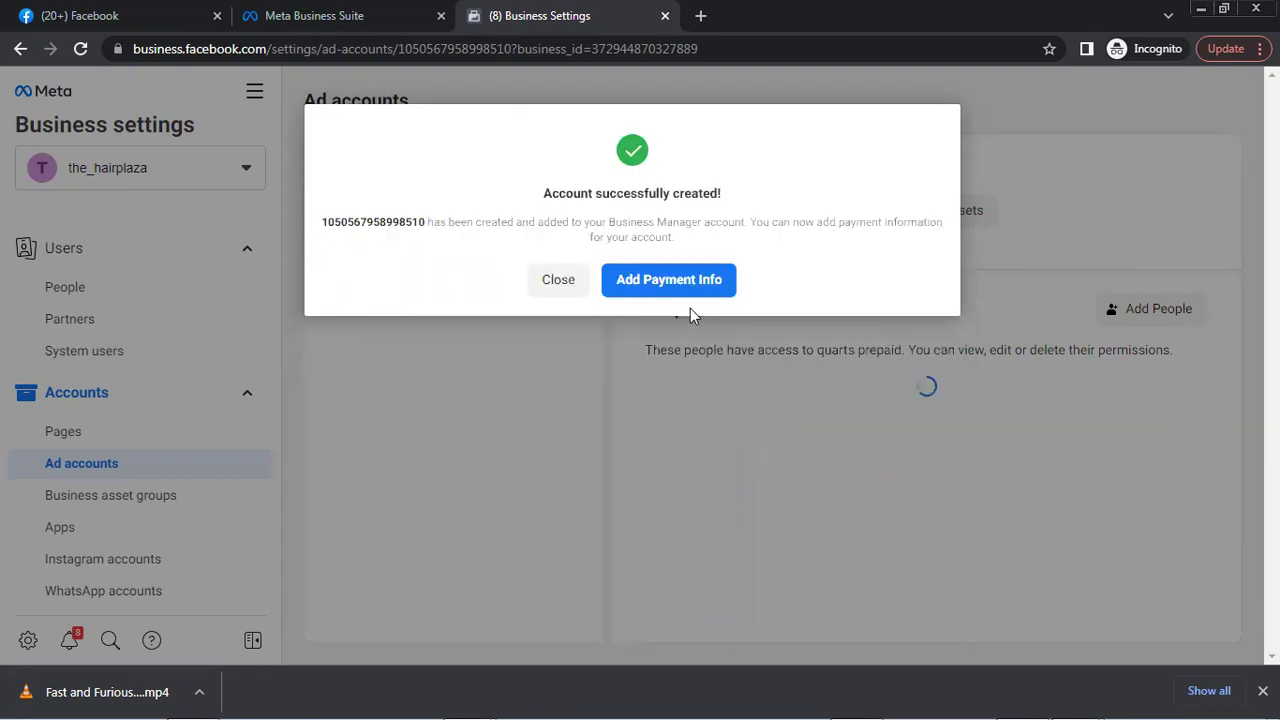
- Add payment info for quarts prepaid using Naira Payment with PayU (MasterCard/VISA)
left_click(679, 295)
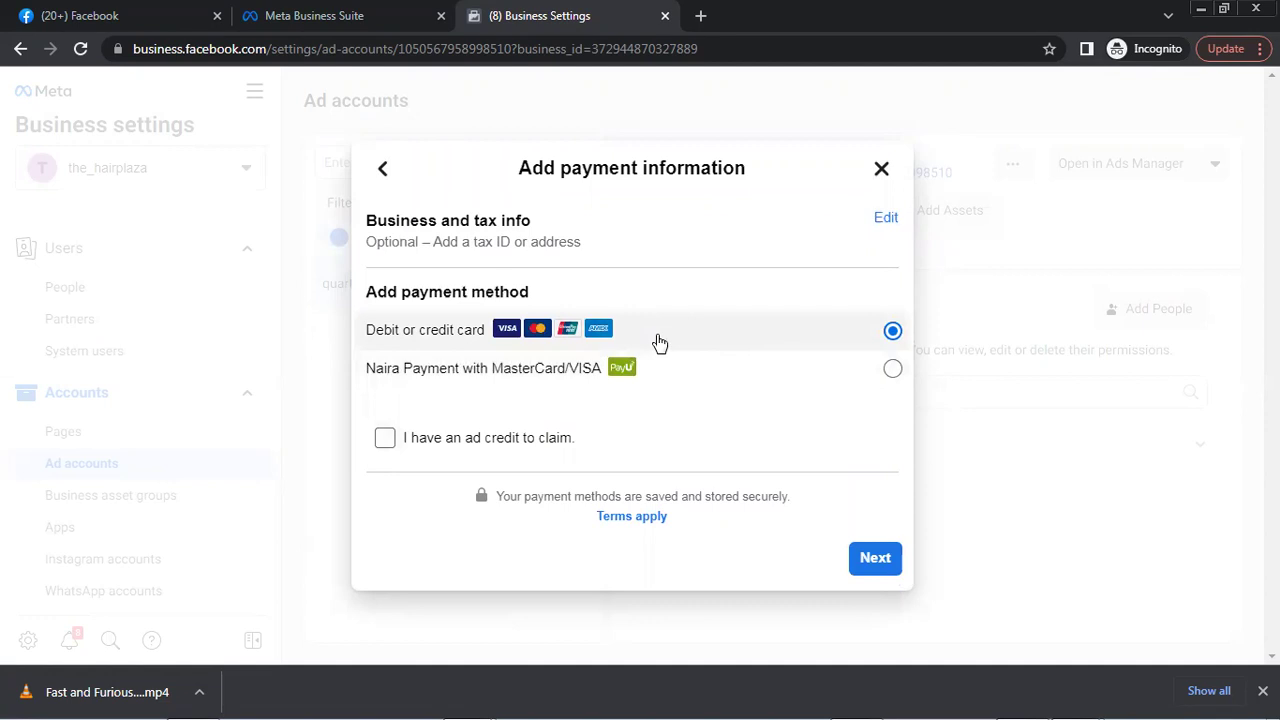
left_click(766, 370)
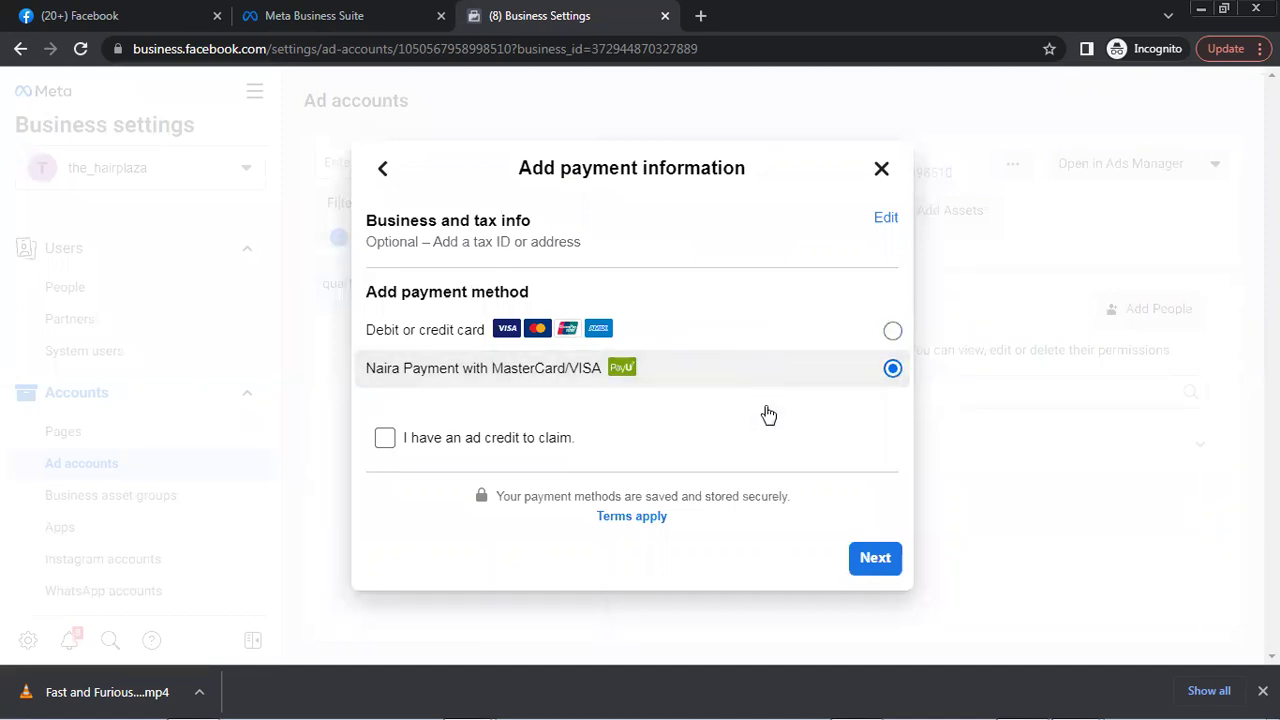
left_click(868, 560)
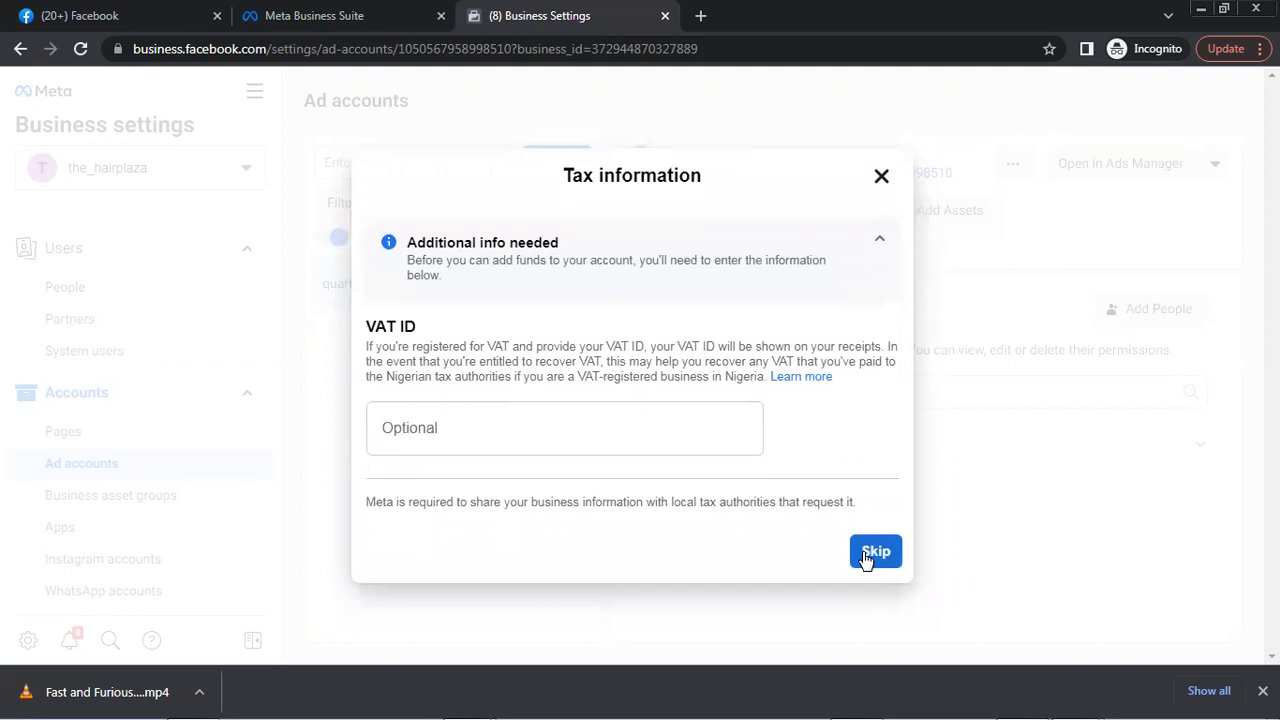
- Skip the VAT ID and replace the 4,500.00 top-up amount with ₦10,000
left_click(866, 555)
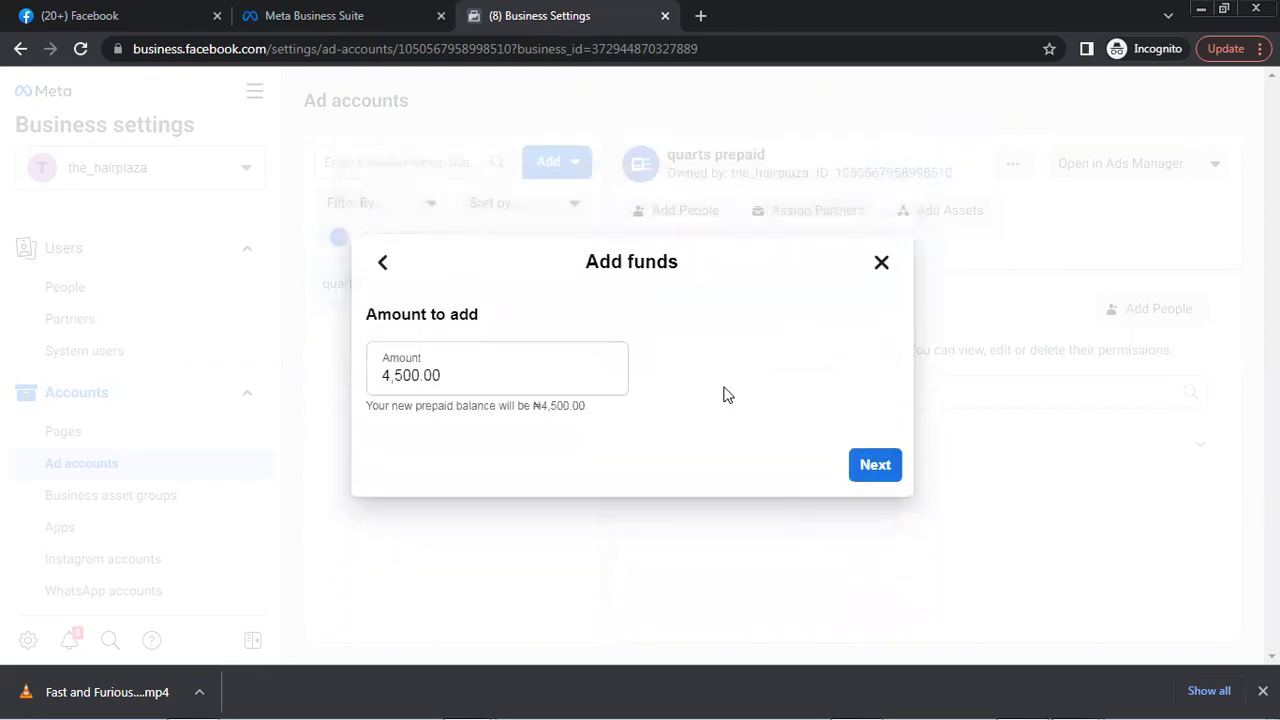
mouse_move(483, 371)
left_mouse_down()
mouse_move(365, 407)
mouse_move(483, 376)
left_mouse_up()
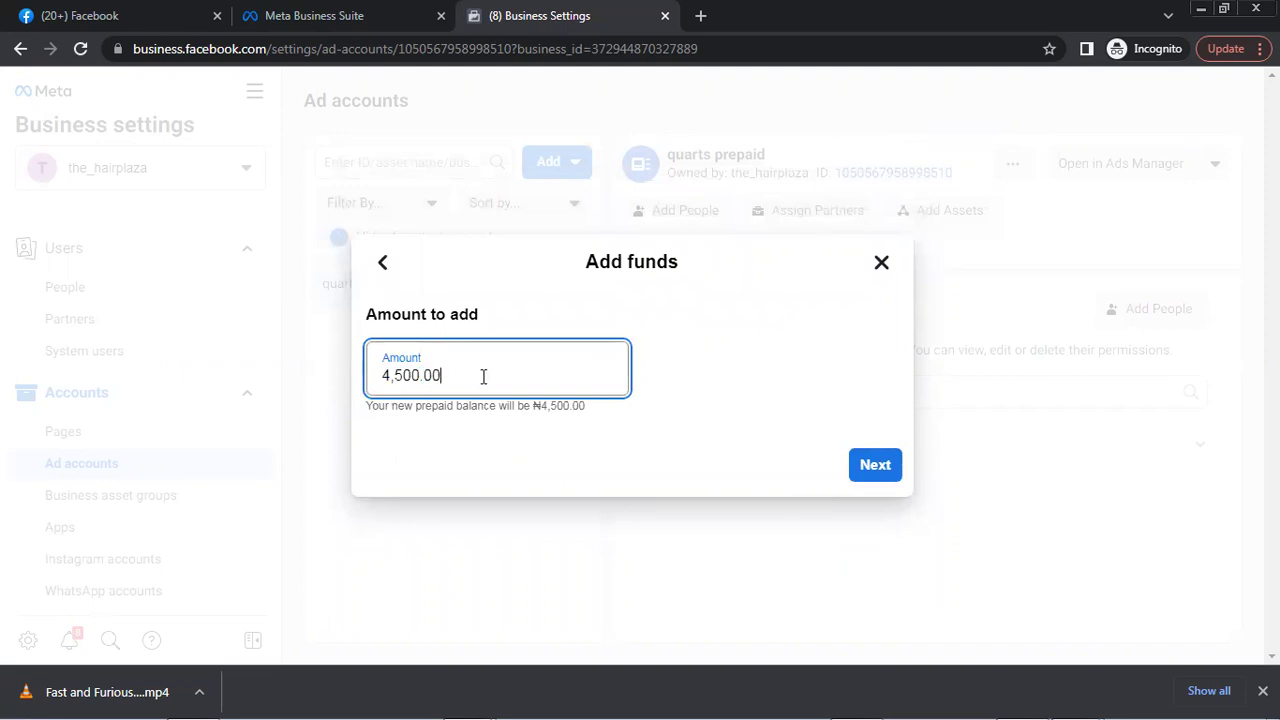
left_click_drag(483, 376, 368, 382)
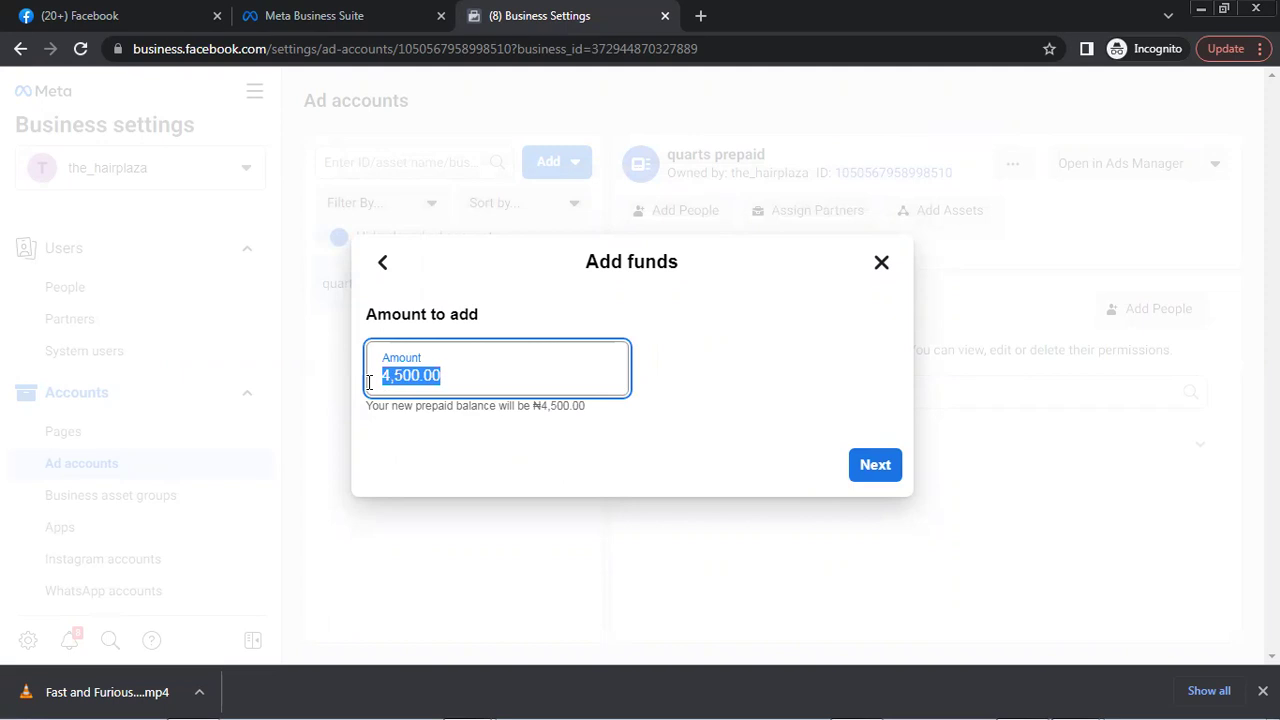
type("10000")
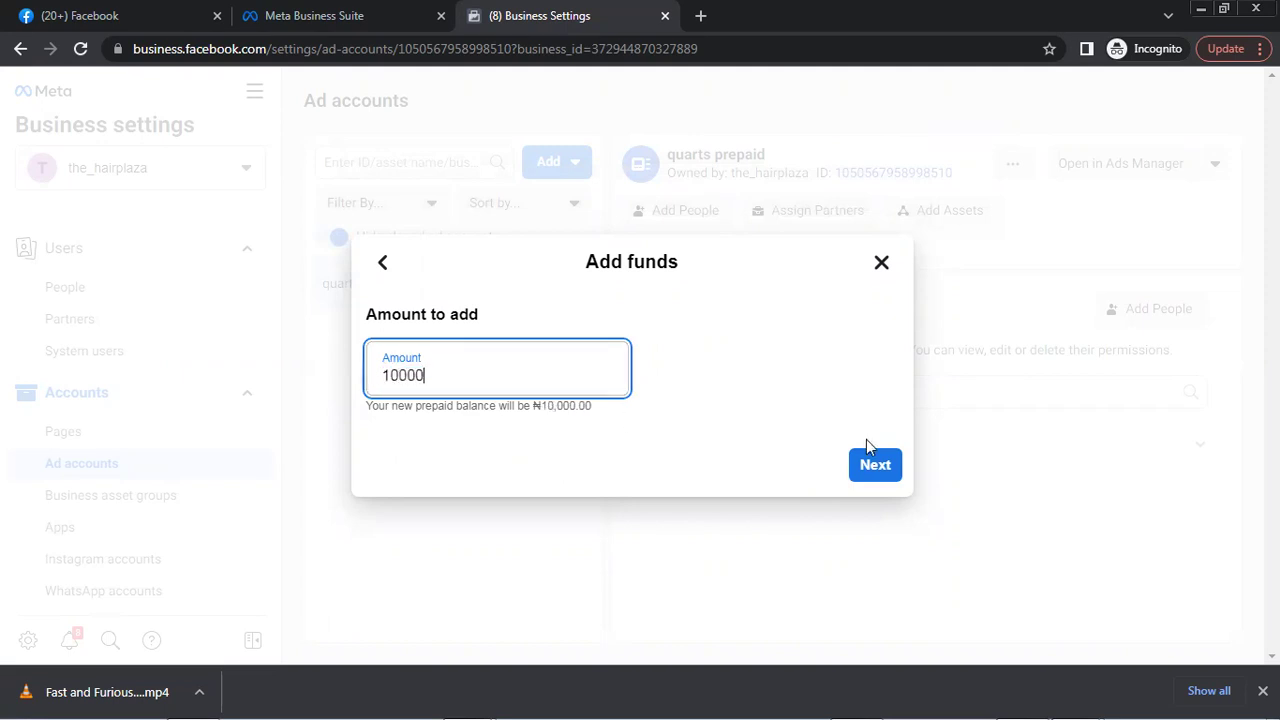
left_click(876, 463)
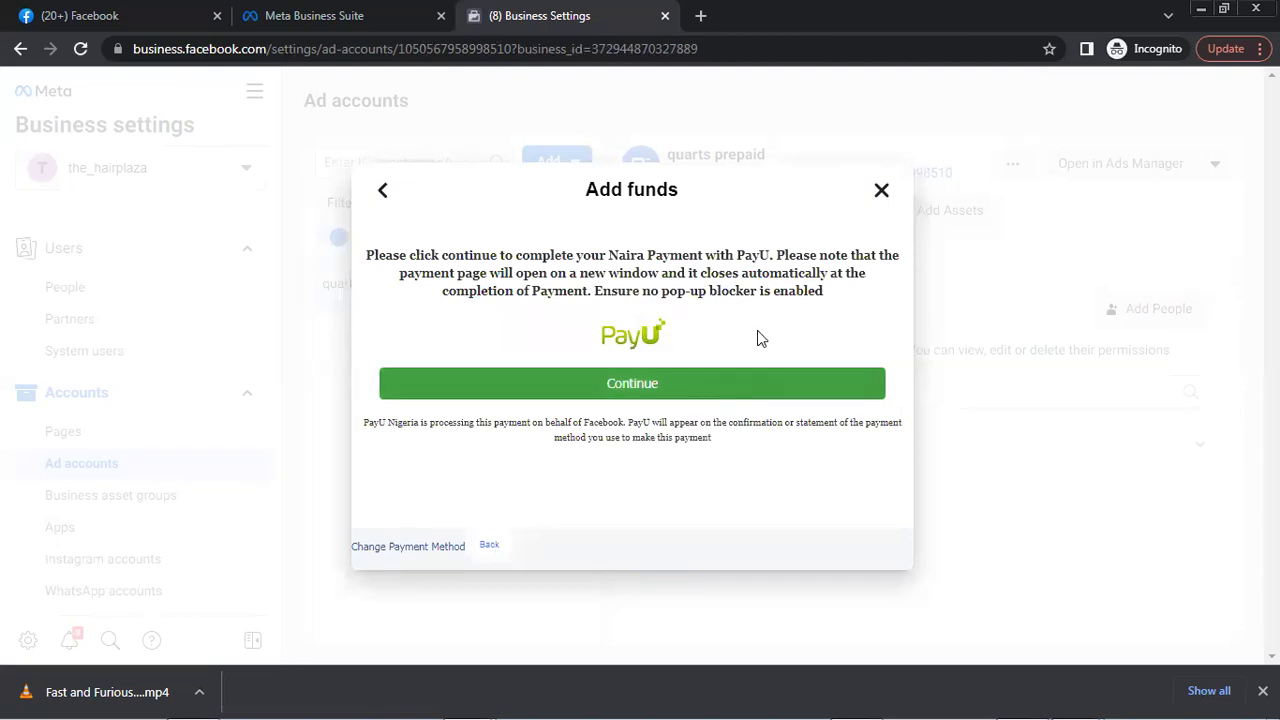
- Close the PayU prompt unpaid and open quarts prepaid's payment methods in Ads Manager
left_click(878, 192)
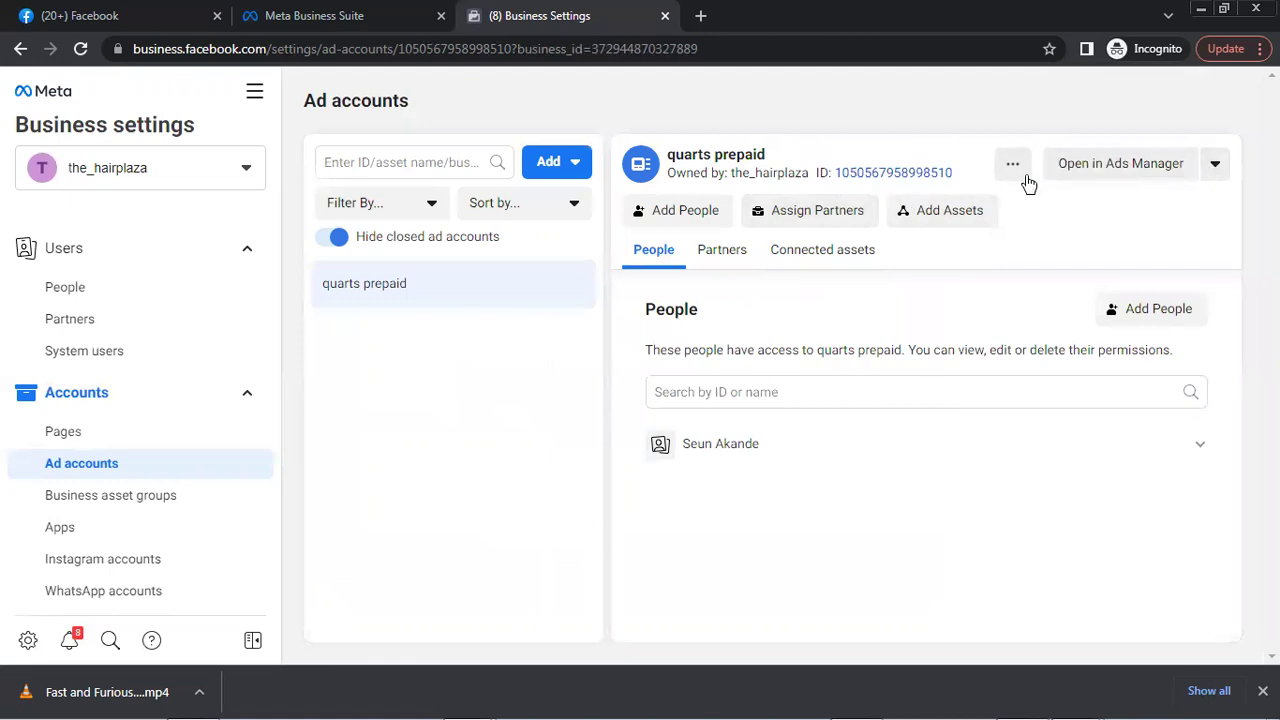
left_click(1215, 164)
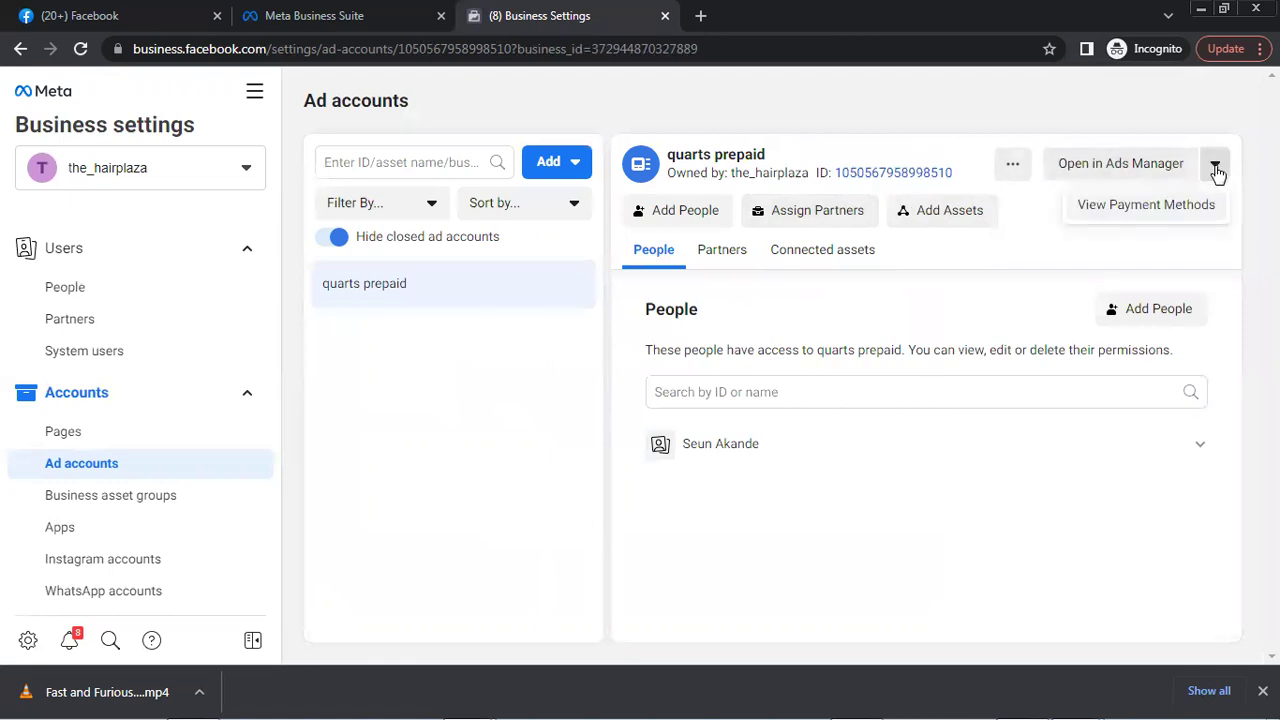
left_click(1146, 205)
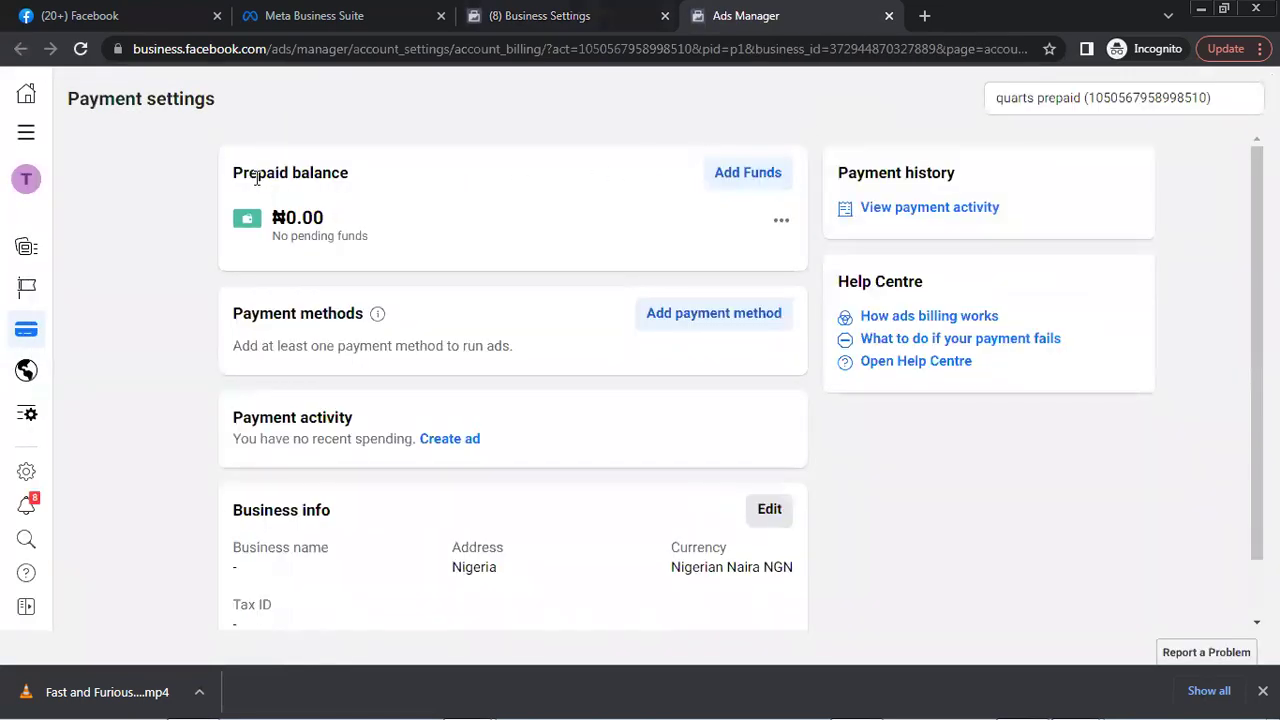
left_click_drag(236, 175, 343, 172)
left_click(339, 175)
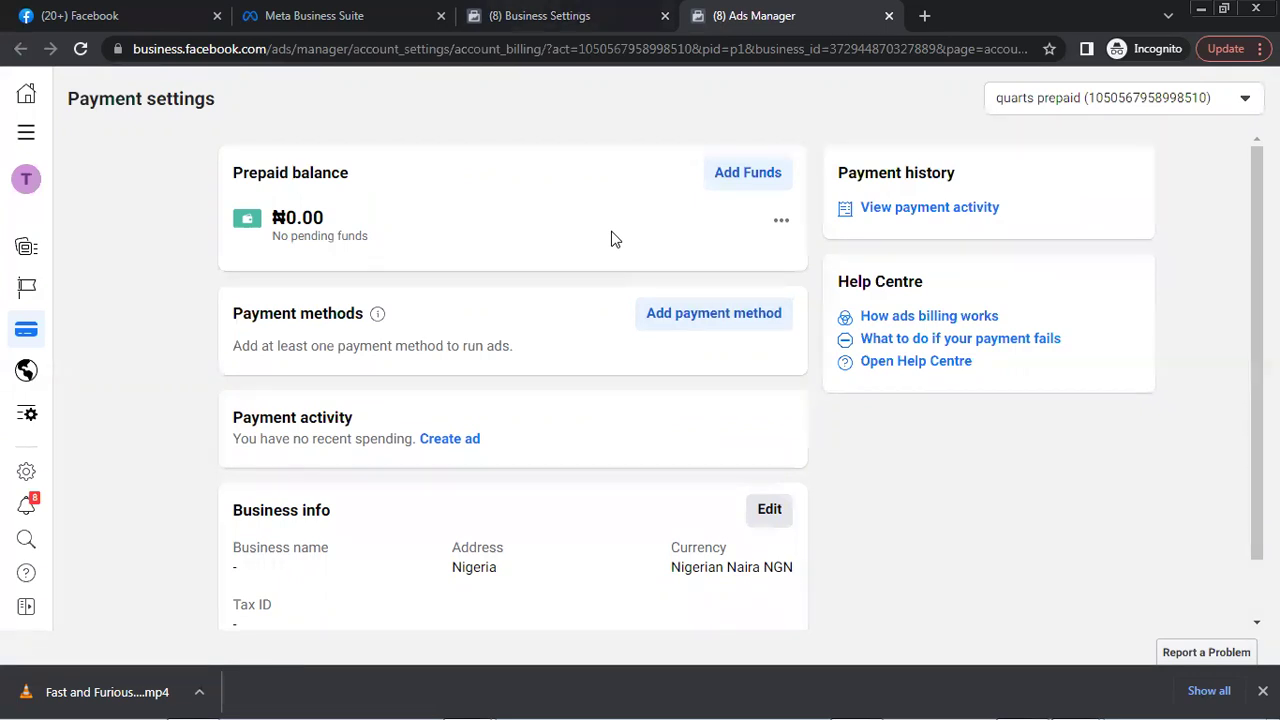
left_click(741, 180)
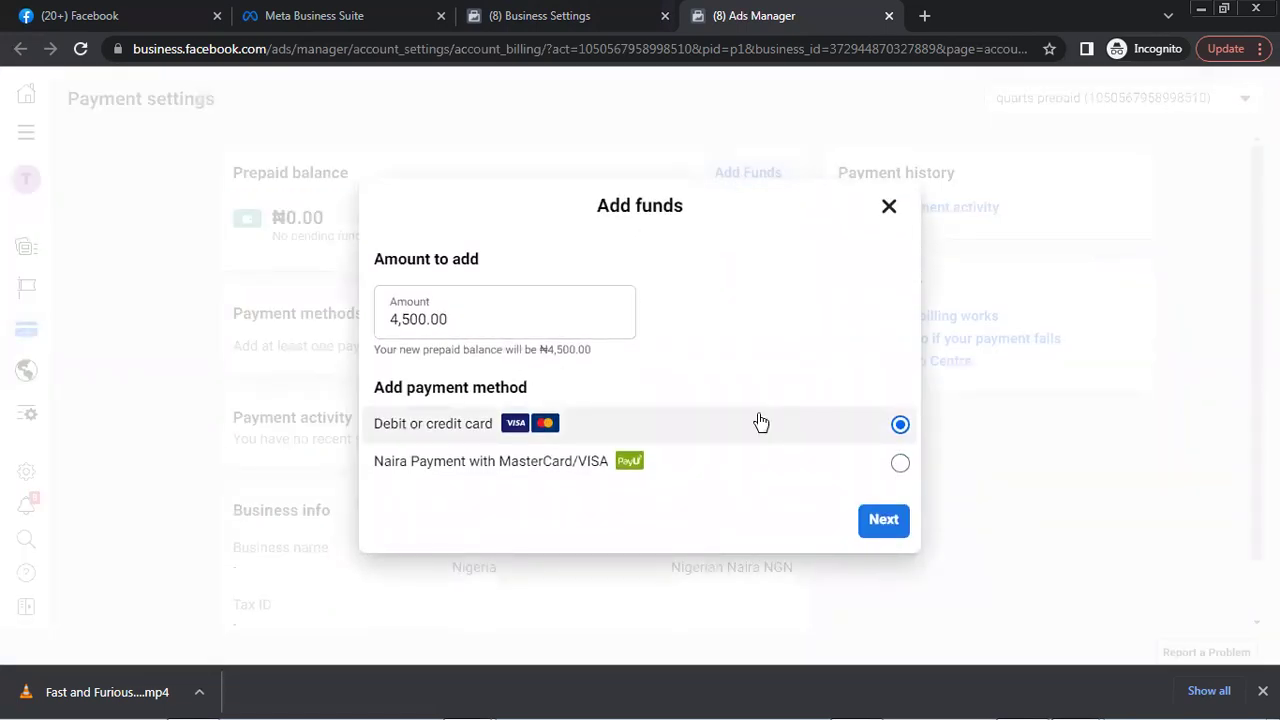
left_click(830, 460)
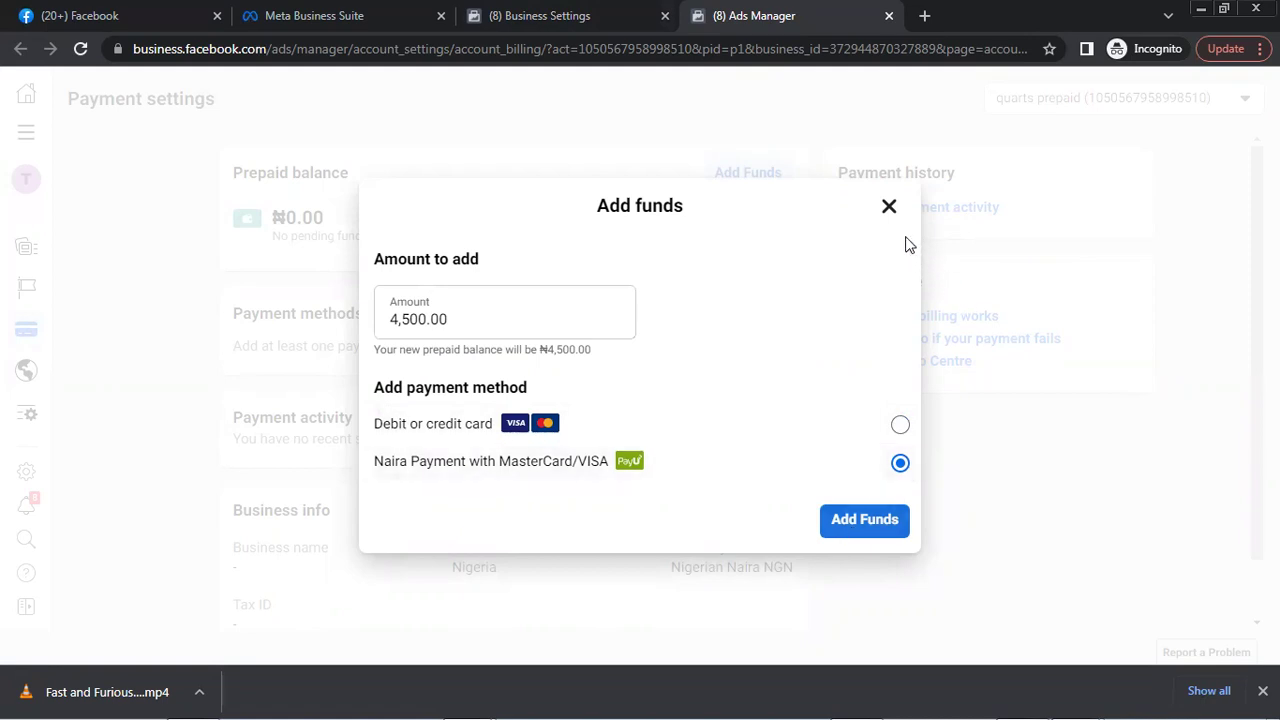
left_click(889, 207)
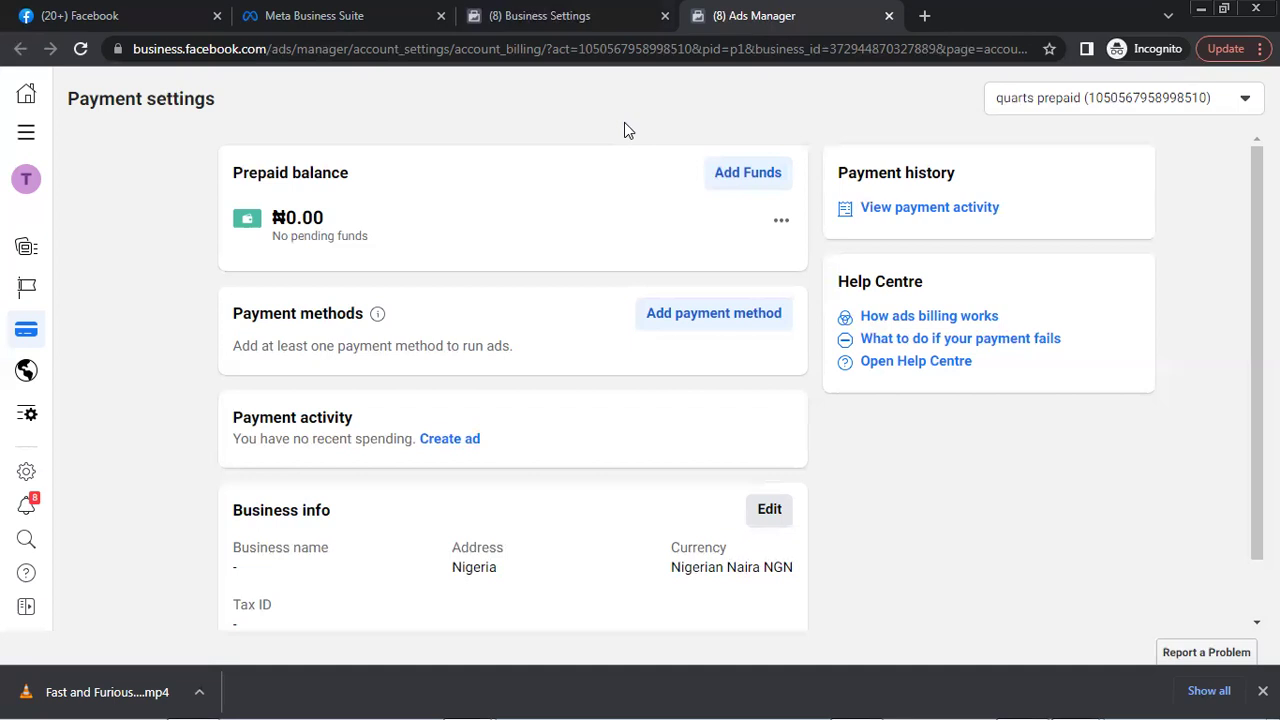
left_click(565, 10)
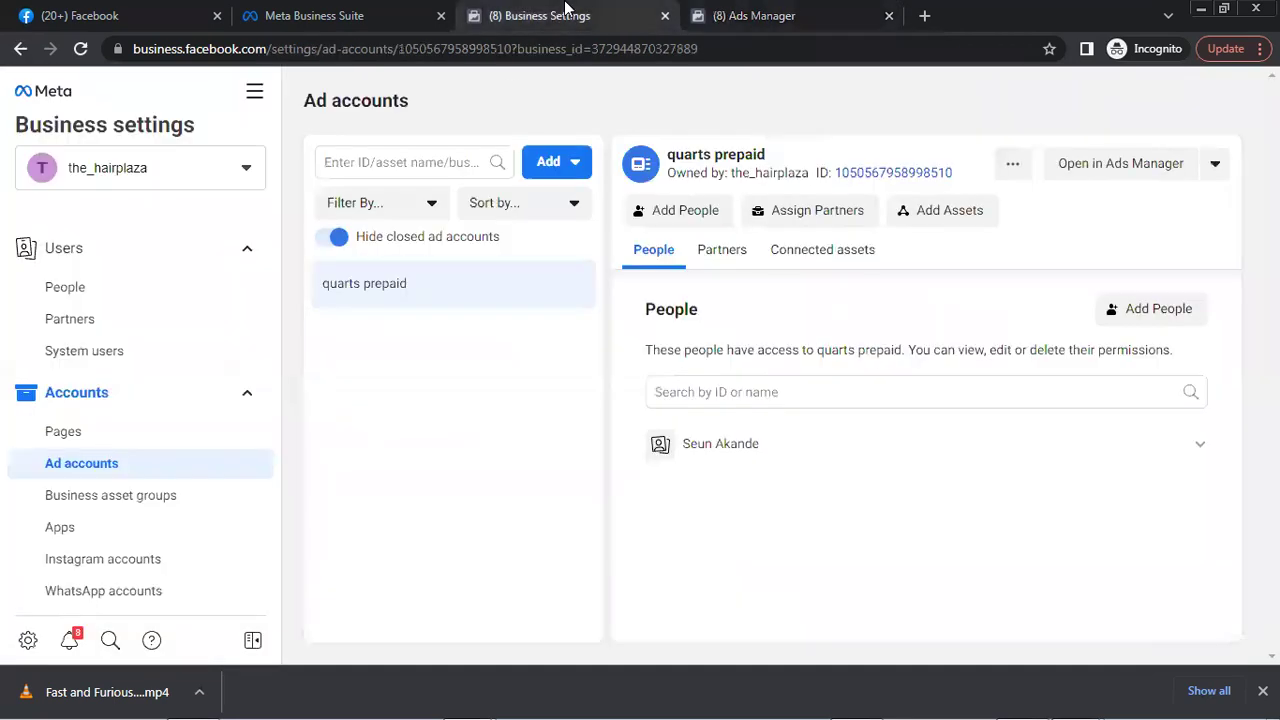
left_click(208, 572)
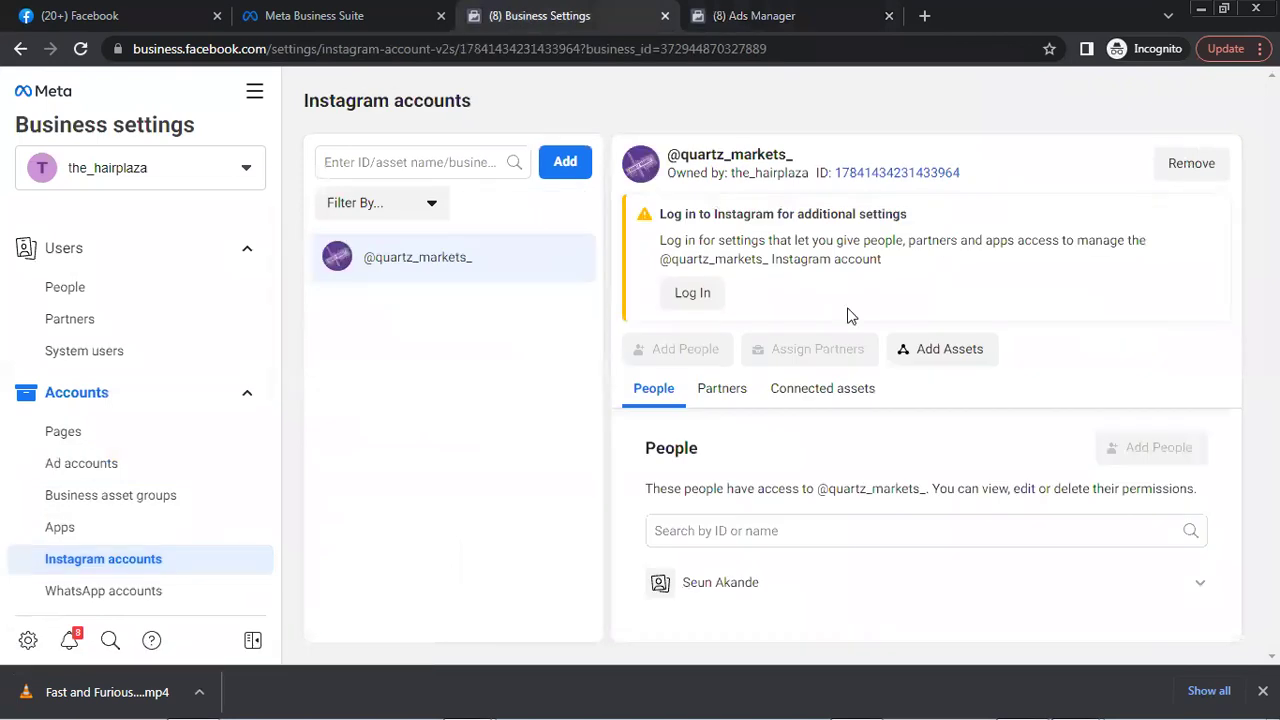
left_click(963, 350)
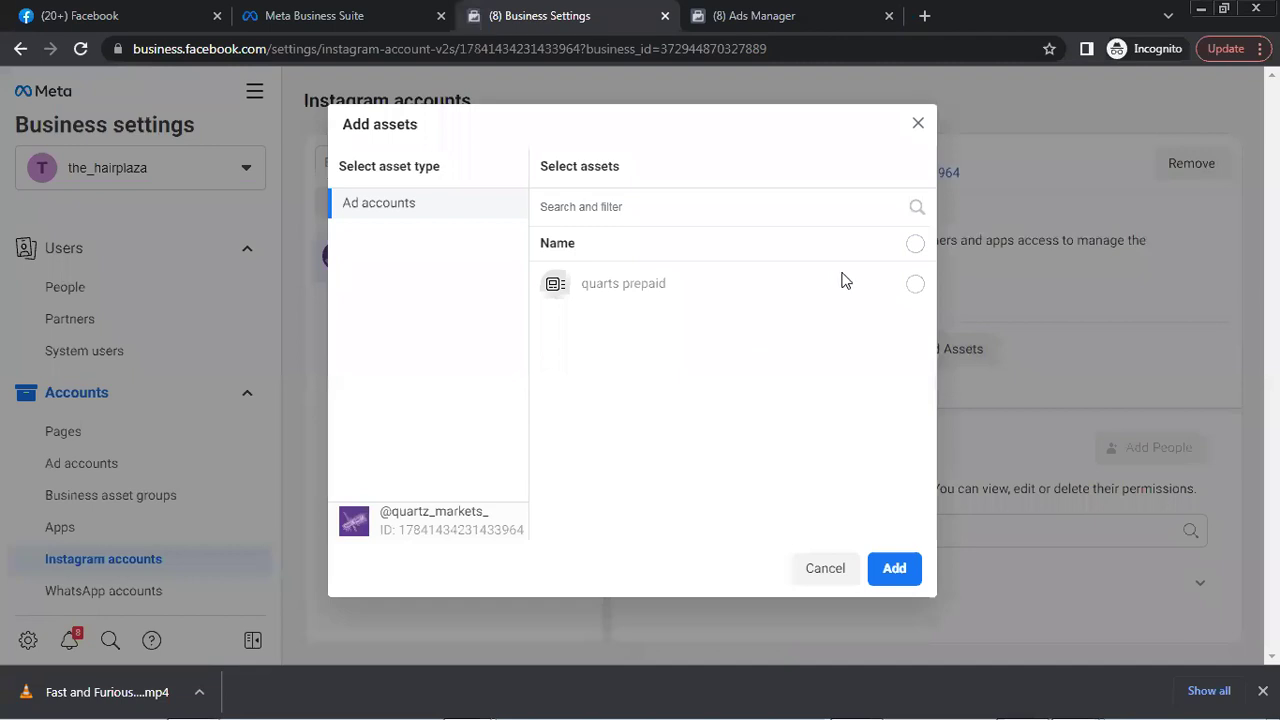
left_click(843, 289)
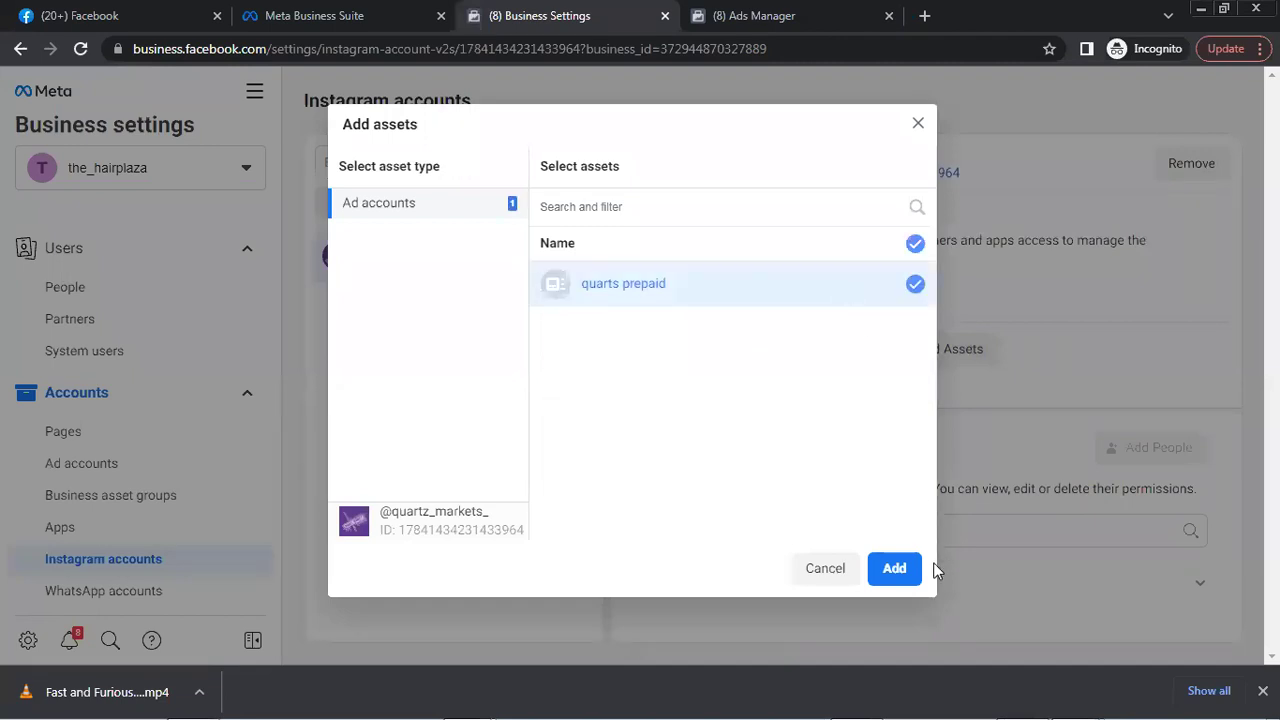
left_click(905, 568)
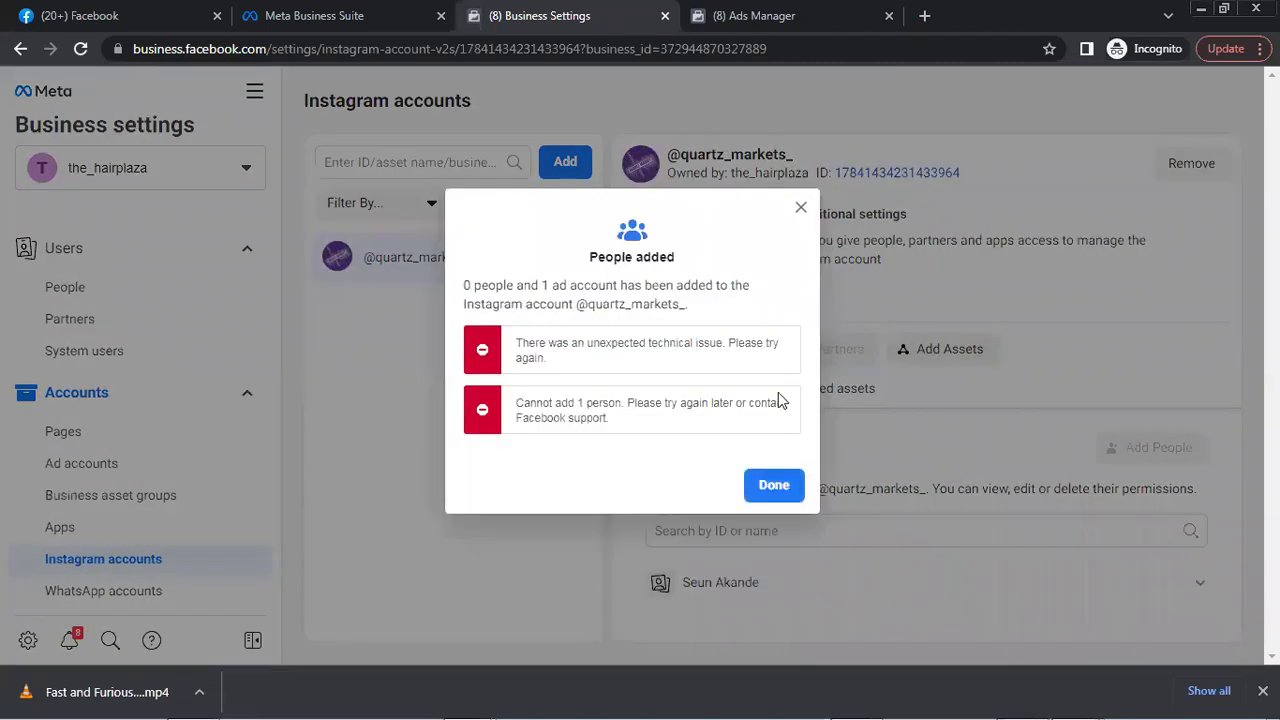
left_click(773, 486)
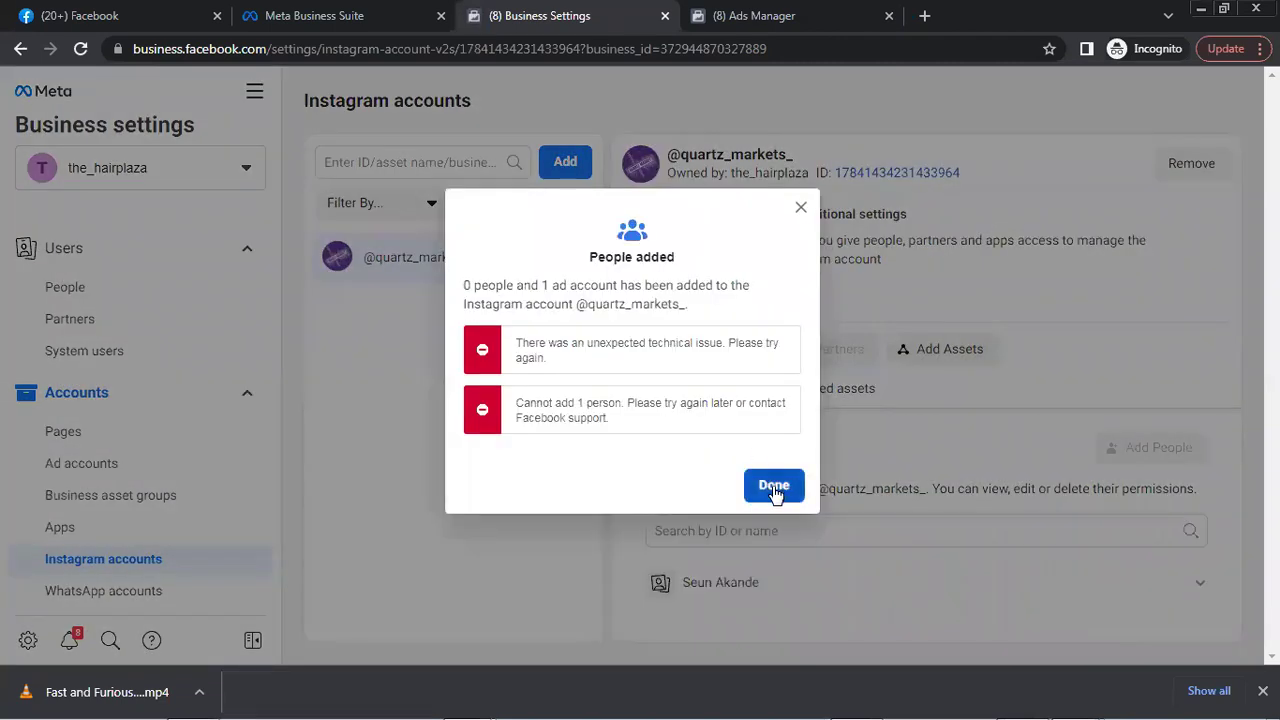
left_click(934, 358)
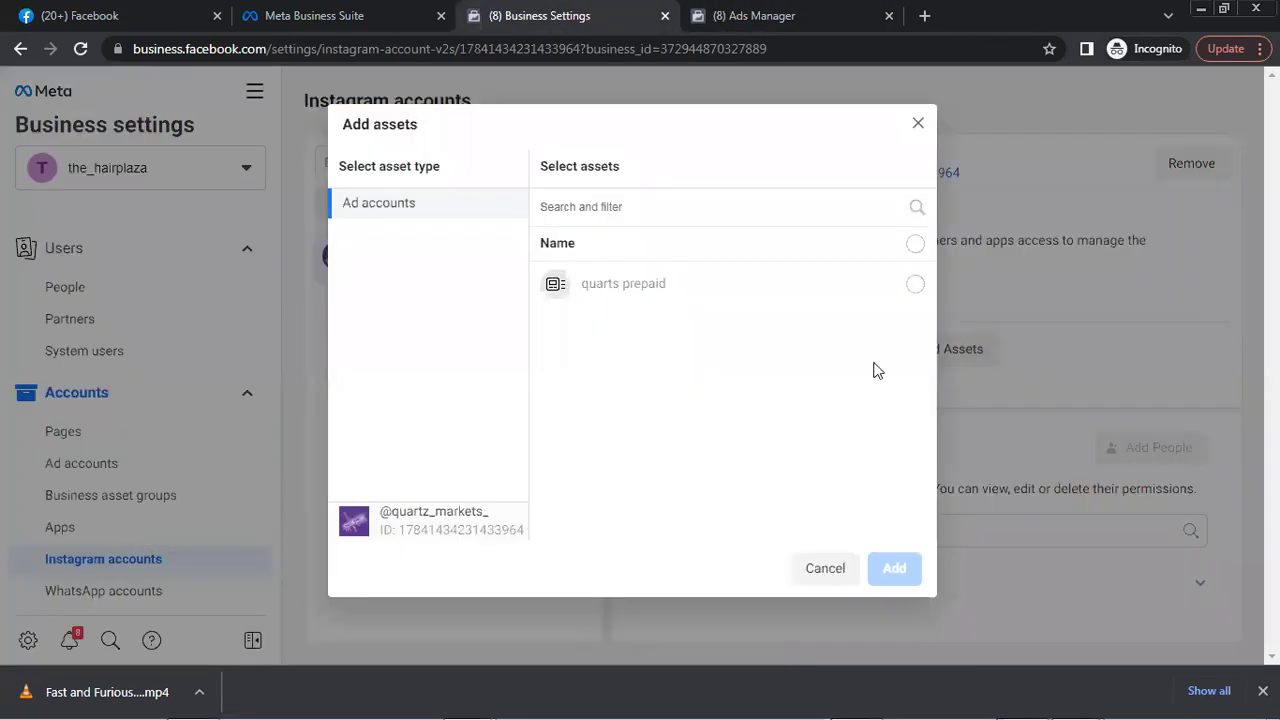
left_click(893, 288)
left_click(897, 569)
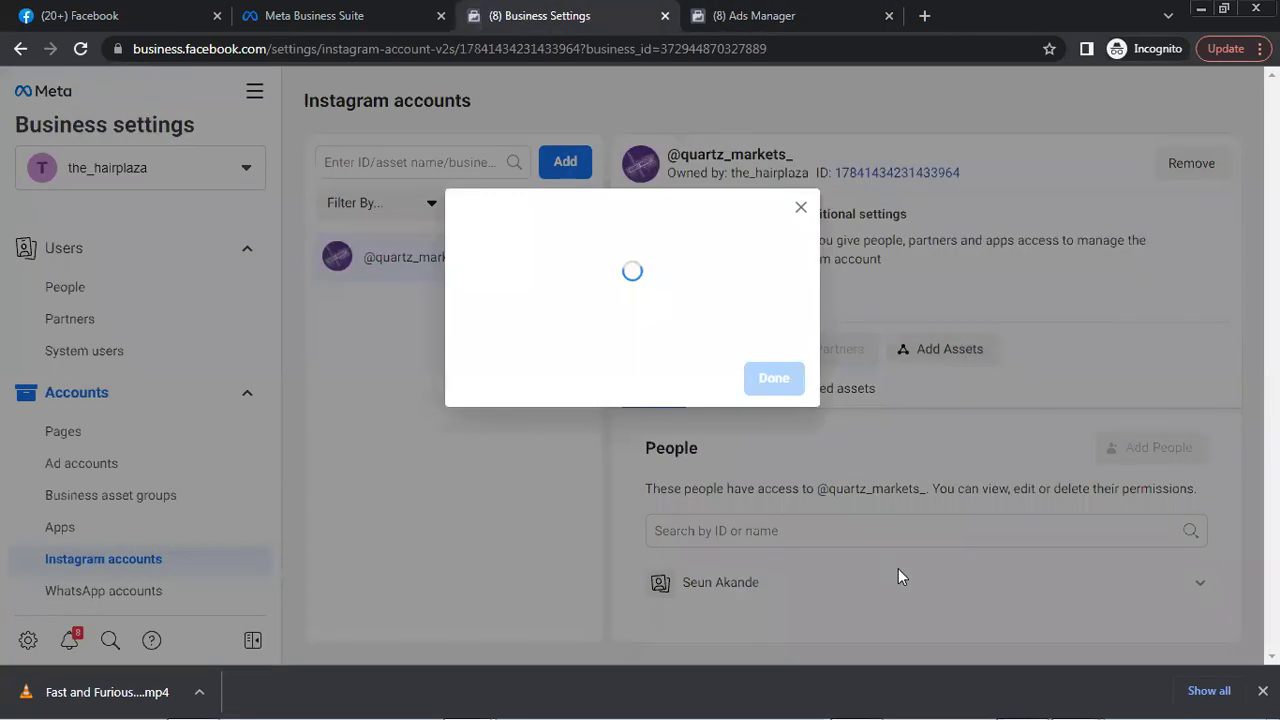
left_click(775, 361)
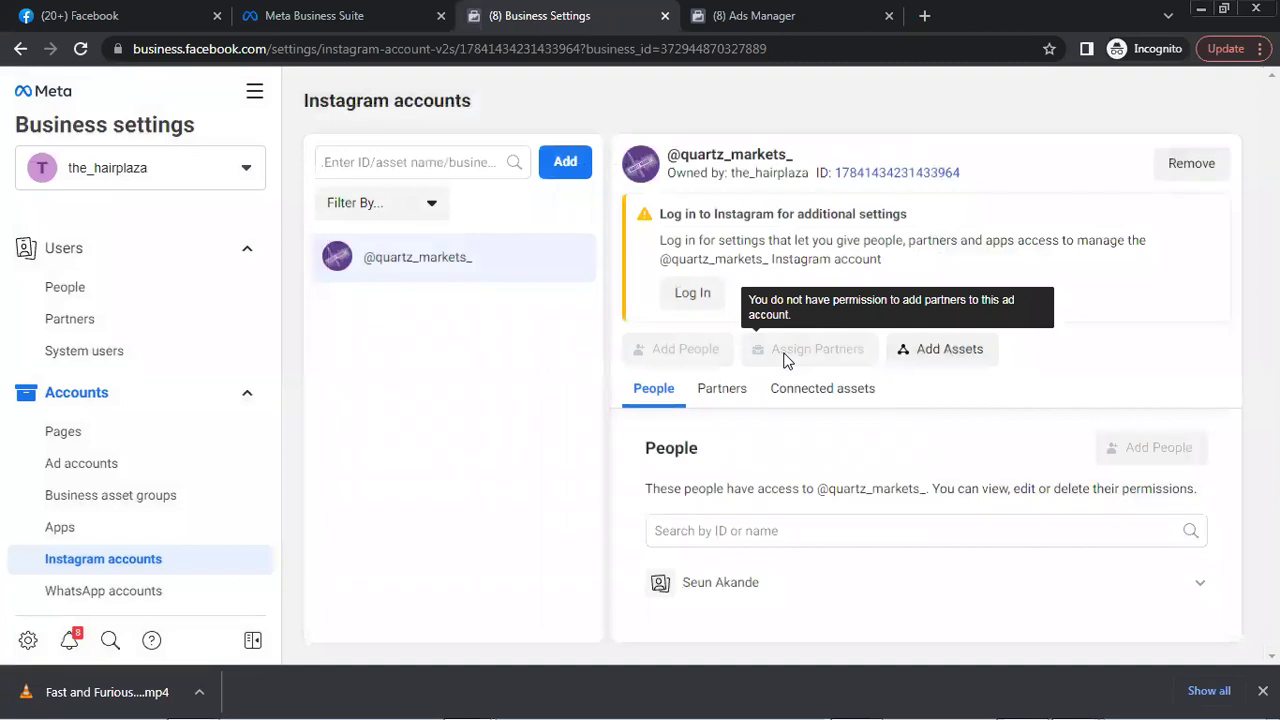